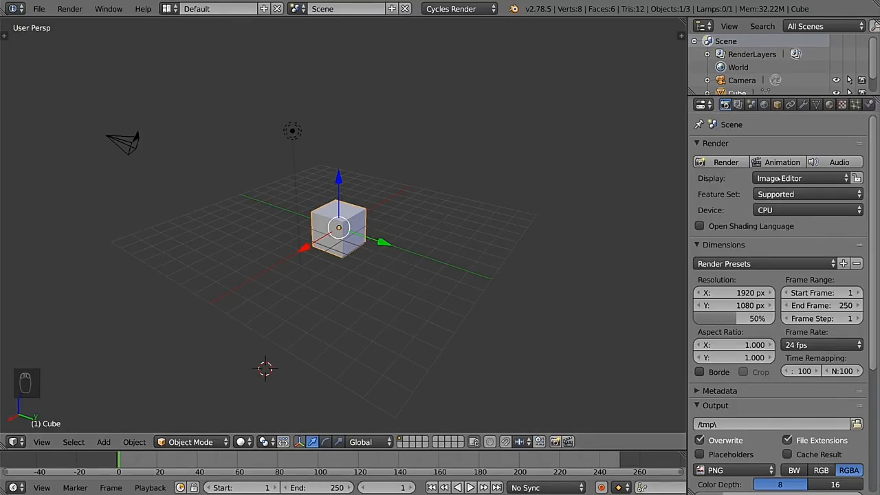
Step: Look through the render layer, scene, world, object and constraint settings and check the 3D view's side panels
{"action": "left_click", "coordinate": [738, 104]}
{"action": "left_click", "coordinate": [750, 104]}
{"action": "left_click", "coordinate": [764, 104]}
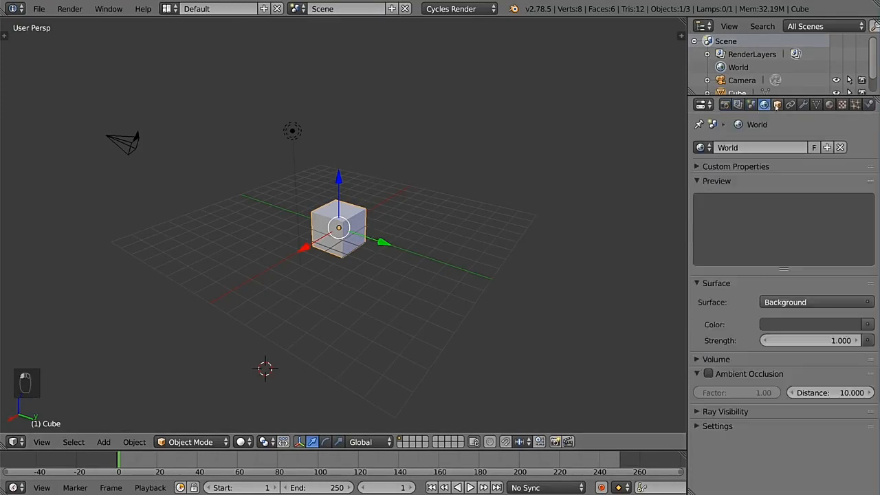
{"action": "left_click", "coordinate": [777, 104]}
{"action": "left_click", "coordinate": [790, 105]}
{"action": "key", "text": "t"}
{"action": "key", "text": "t"}
{"action": "key", "text": "n"}
{"action": "key", "text": "n"}
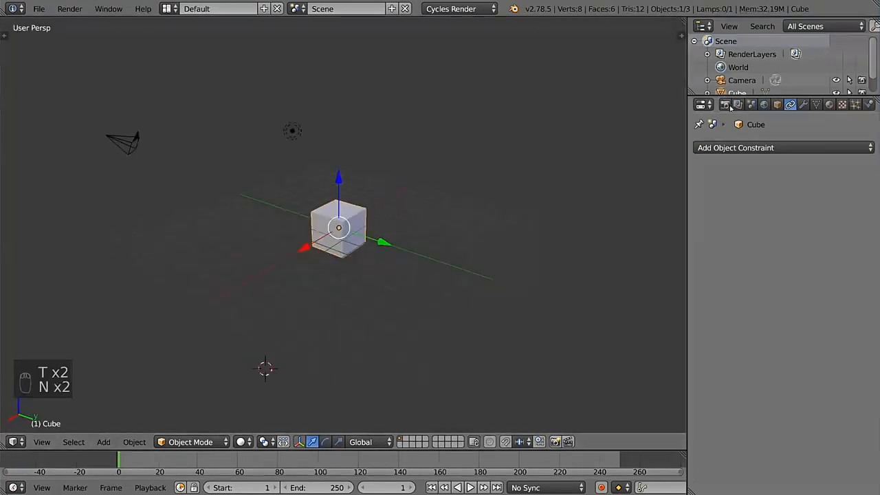
Step: Browse the cube's material, texture, physics, particle and object settings, ending back at the render settings
{"action": "left_click", "coordinate": [725, 105]}
{"action": "left_click", "coordinate": [829, 105]}
{"action": "left_click", "coordinate": [842, 104]}
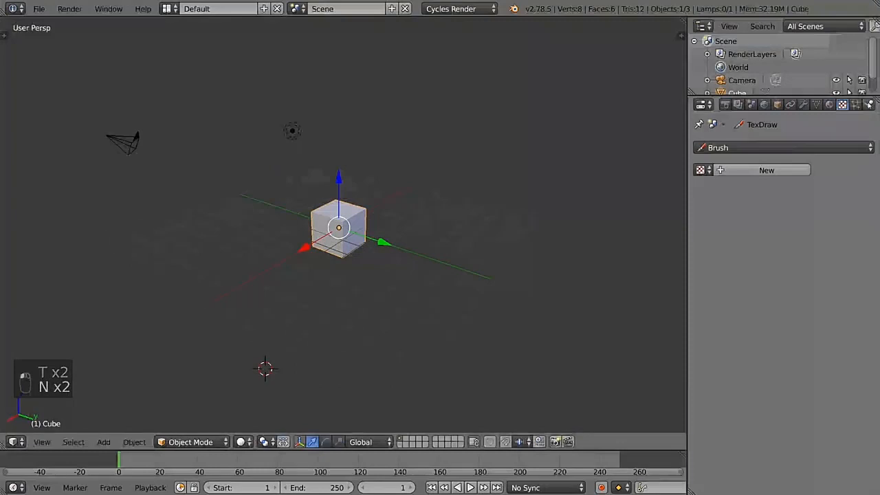
{"action": "left_click", "coordinate": [868, 105]}
{"action": "left_click", "coordinate": [855, 104]}
{"action": "left_click", "coordinate": [777, 105]}
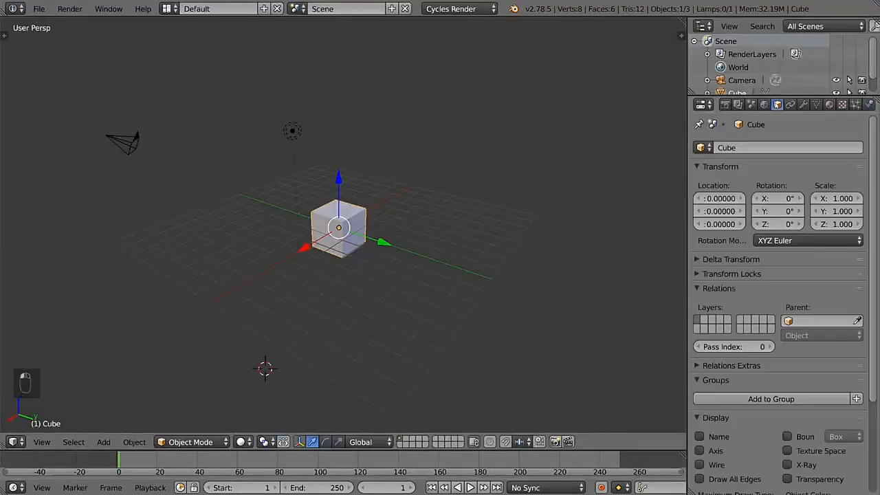
{"action": "left_click", "coordinate": [726, 105]}
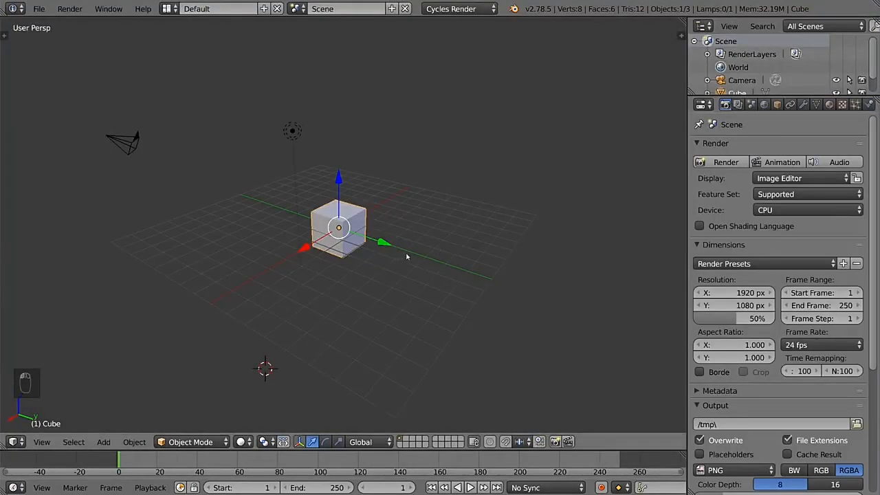
{"action": "key", "text": "n"}
{"action": "key", "text": "n"}
{"action": "key", "text": "n"}
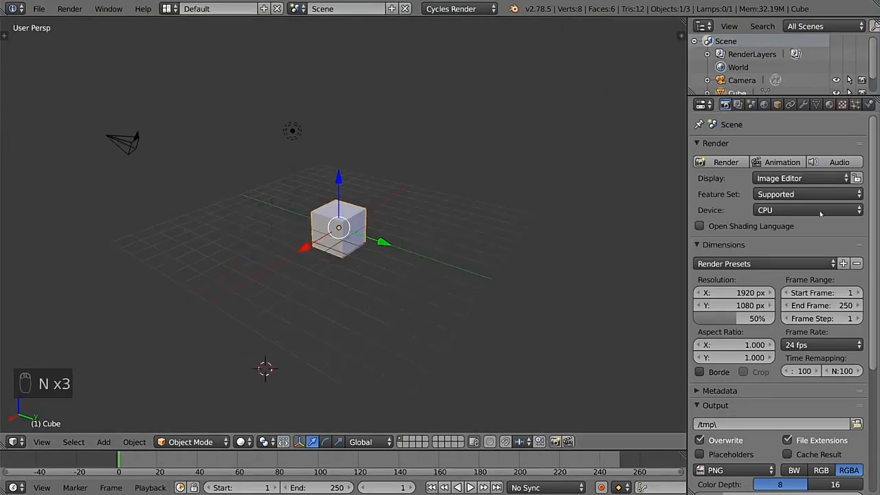
Step: Render a still image of the scene from the camera and review the render settings
{"action": "scroll", "coordinate": [797, 241], "scroll_direction": "down", "scroll_amount": 5}
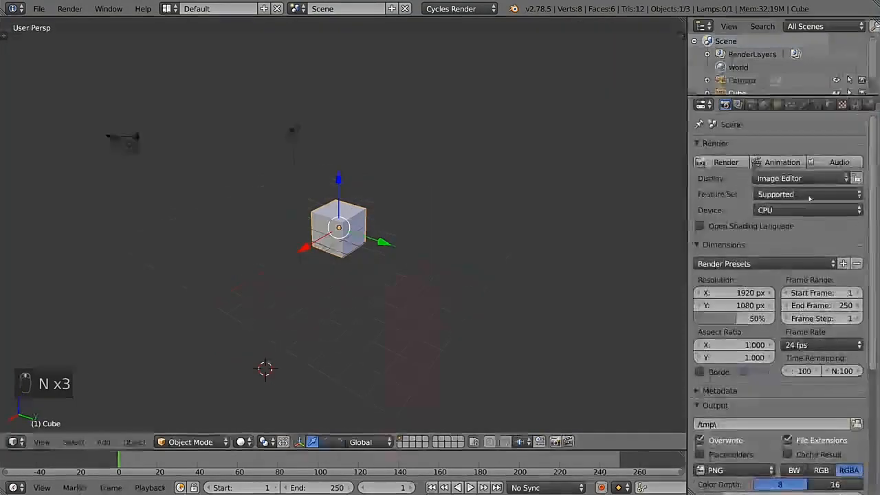
{"action": "scroll", "coordinate": [768, 293], "scroll_direction": "down", "scroll_amount": 3}
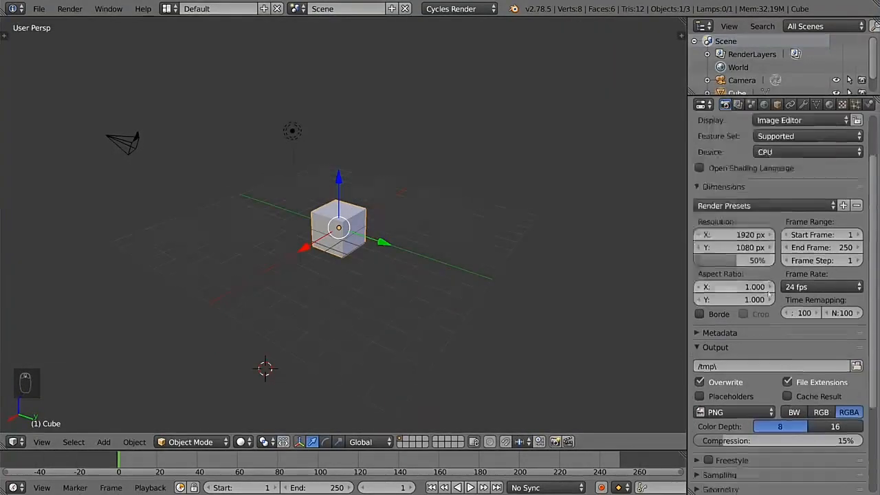
{"action": "scroll", "coordinate": [769, 294], "scroll_direction": "down", "scroll_amount": 2}
{"action": "scroll", "coordinate": [743, 220], "scroll_direction": "up", "scroll_amount": 6}
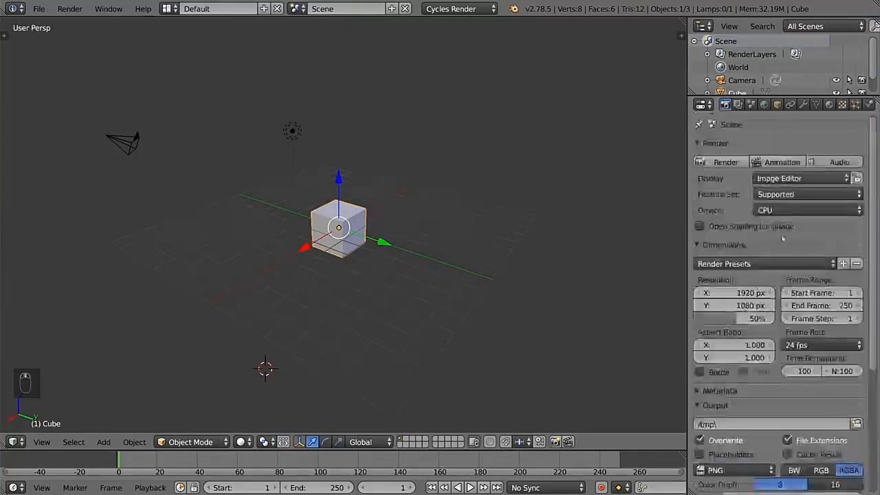
{"action": "left_click", "coordinate": [725, 162]}
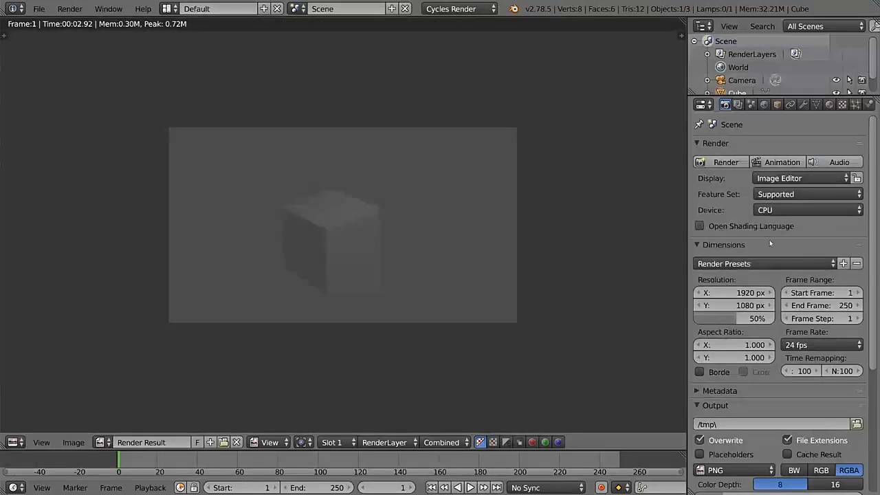
{"action": "scroll", "coordinate": [770, 244], "scroll_direction": "down", "scroll_amount": 5}
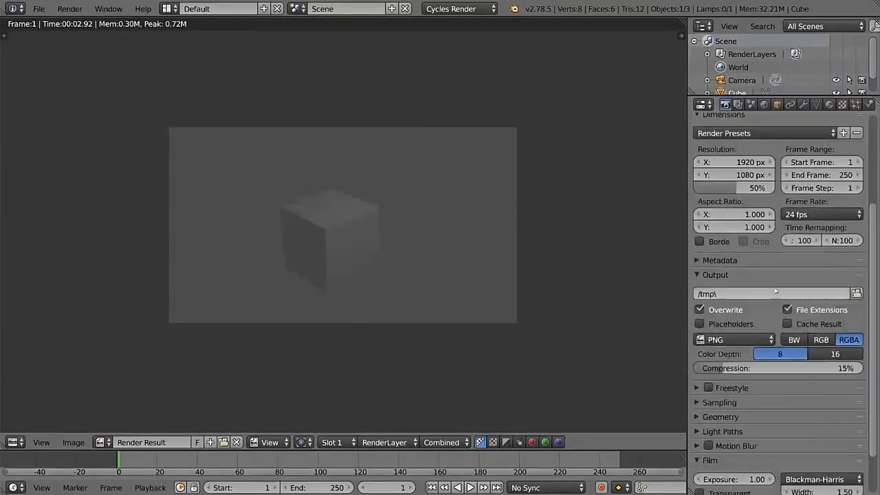
{"action": "scroll", "coordinate": [769, 300], "scroll_direction": "up", "scroll_amount": 4}
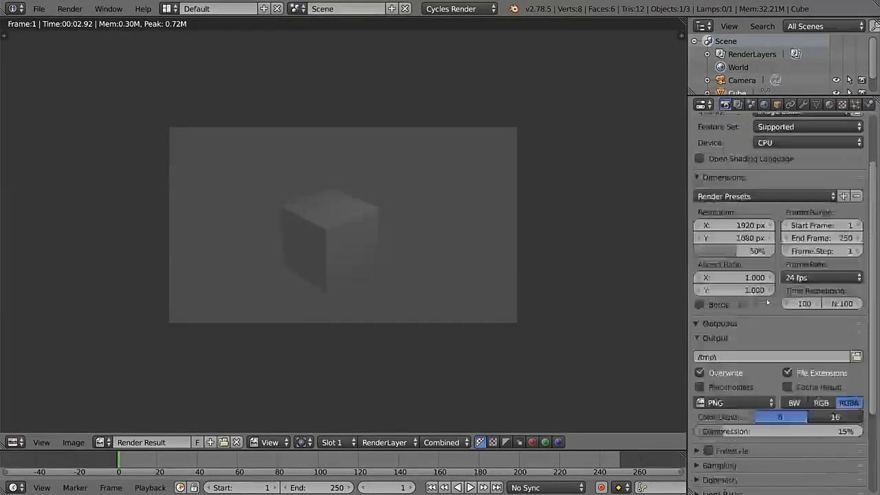
{"action": "scroll", "coordinate": [768, 298], "scroll_direction": "up", "scroll_amount": 1}
Step: Expand the render layer's passes, try the Normal pass, and try adding and removing an extra render layer
{"action": "left_click", "coordinate": [739, 104]}
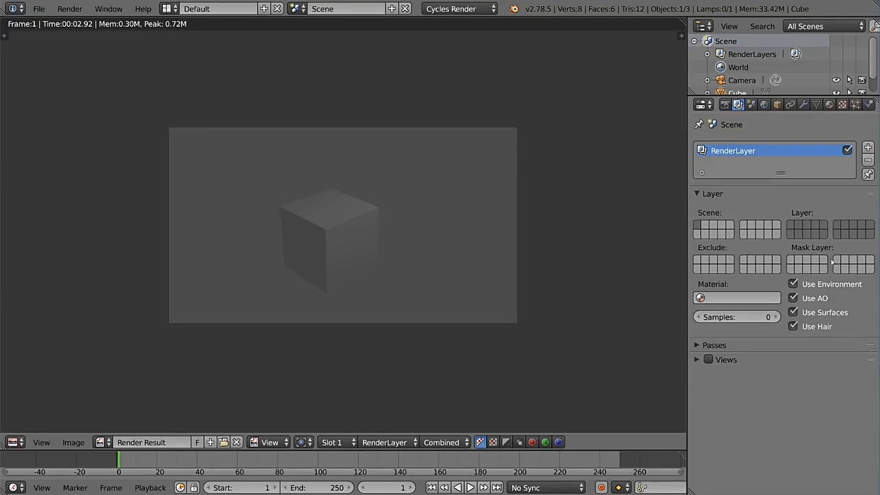
{"action": "left_click", "coordinate": [774, 343]}
{"action": "scroll", "coordinate": [781, 321], "scroll_direction": "down", "scroll_amount": 2}
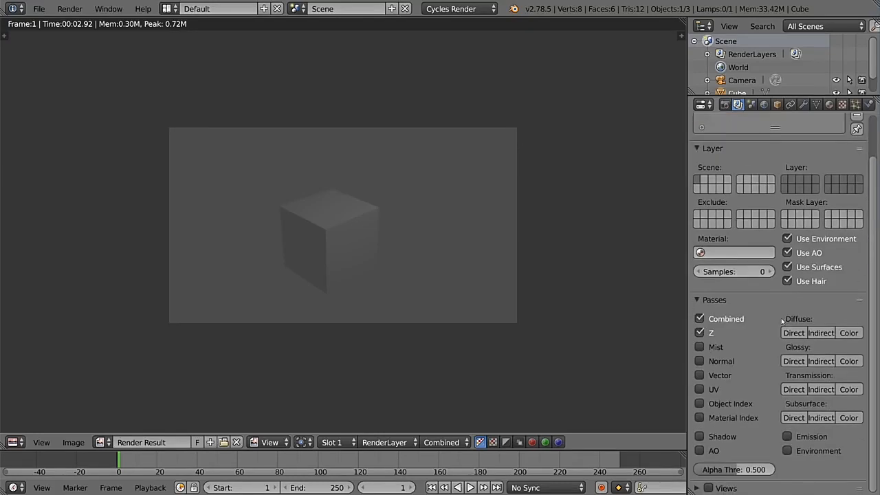
{"action": "scroll", "coordinate": [782, 321], "scroll_direction": "up", "scroll_amount": 1}
{"action": "left_click", "coordinate": [711, 363]}
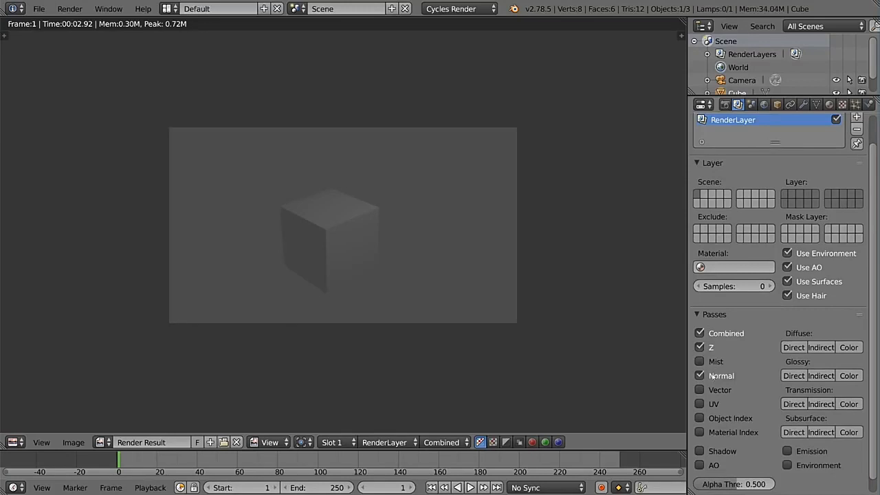
{"action": "scroll", "coordinate": [784, 304], "scroll_direction": "up", "scroll_amount": 2}
{"action": "left_click", "coordinate": [856, 148]}
{"action": "left_click", "coordinate": [856, 161]}
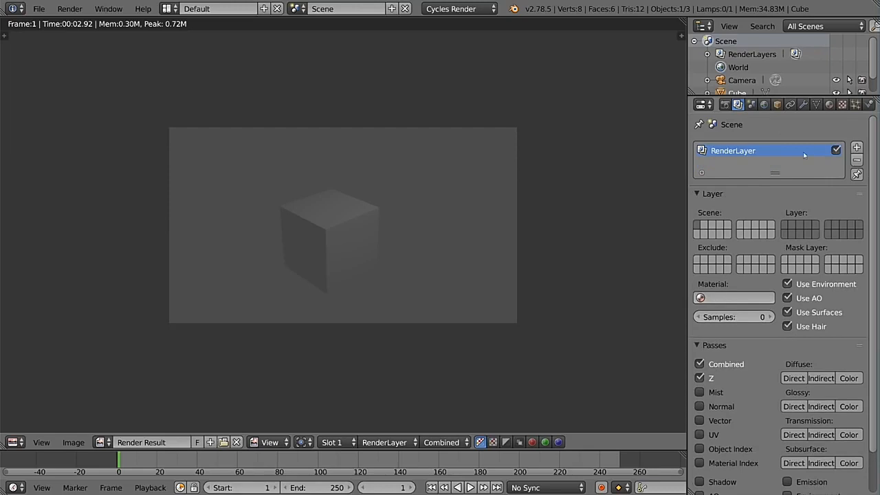
Step: Examine the scene's active camera, unit presets and length unit options without changing them
{"action": "left_click", "coordinate": [751, 105]}
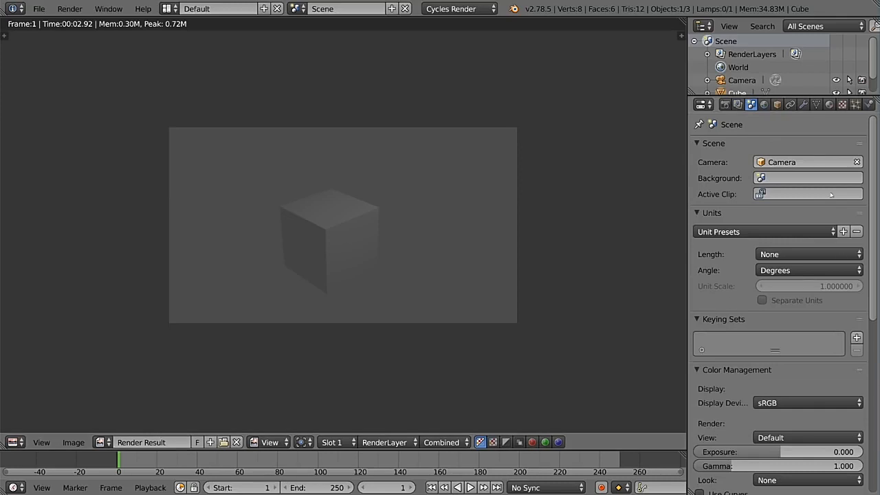
{"action": "left_click", "coordinate": [806, 159]}
{"action": "scroll", "coordinate": [778, 140], "scroll_direction": "down", "scroll_amount": 1}
{"action": "scroll", "coordinate": [791, 180], "scroll_direction": "down", "scroll_amount": 2}
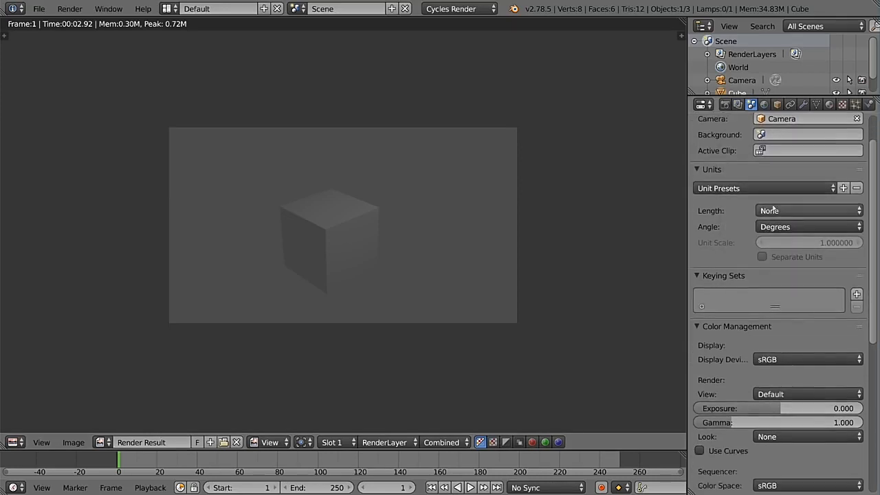
{"action": "left_click", "coordinate": [755, 188]}
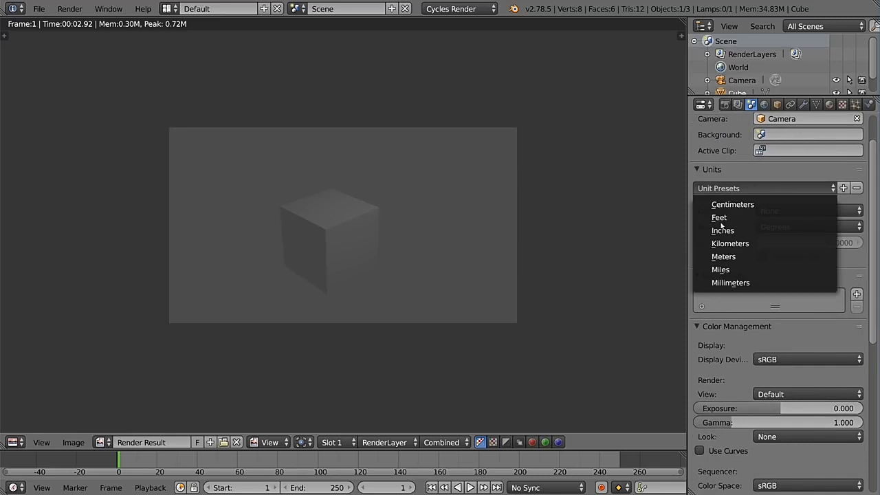
{"action": "left_click", "coordinate": [758, 171]}
{"action": "left_click", "coordinate": [742, 169]}
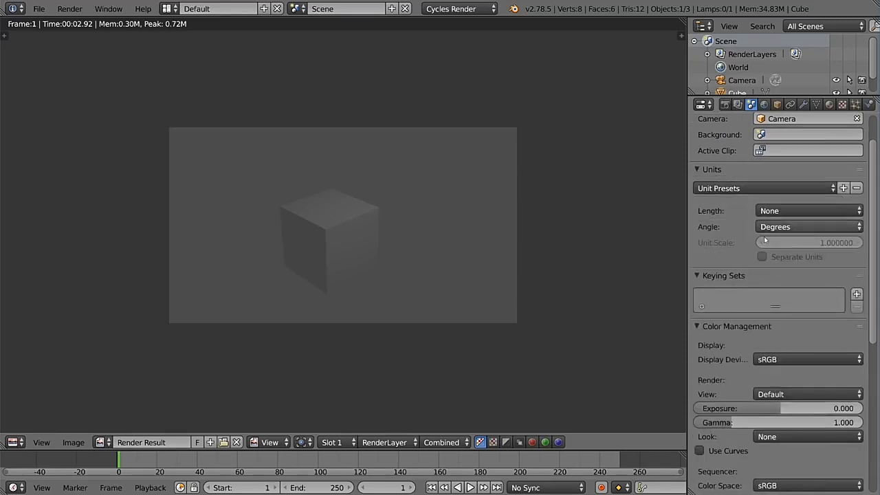
{"action": "left_click", "coordinate": [799, 211]}
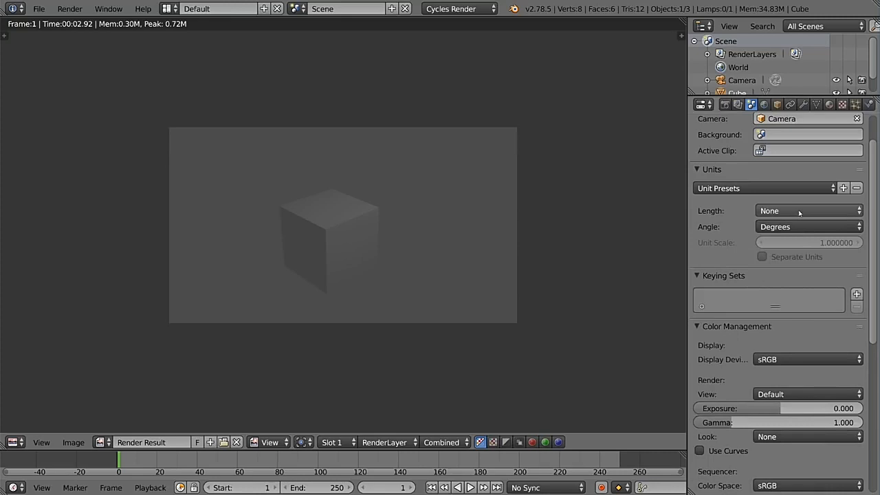
Step: Examine the scene's Color Management view options and try switching Gravity off and on
{"action": "scroll", "coordinate": [789, 234], "scroll_direction": "down", "scroll_amount": 4}
{"action": "scroll", "coordinate": [817, 245], "scroll_direction": "down", "scroll_amount": 4}
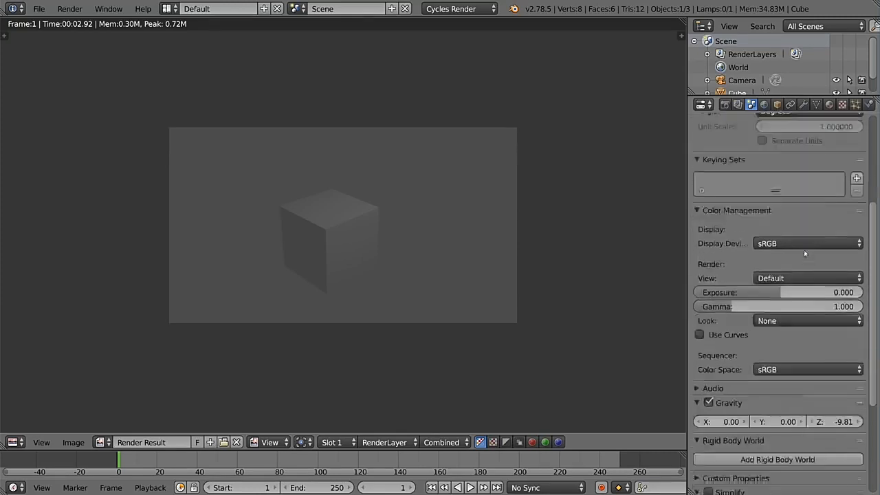
{"action": "left_click", "coordinate": [790, 278]}
{"action": "left_click", "coordinate": [788, 278]}
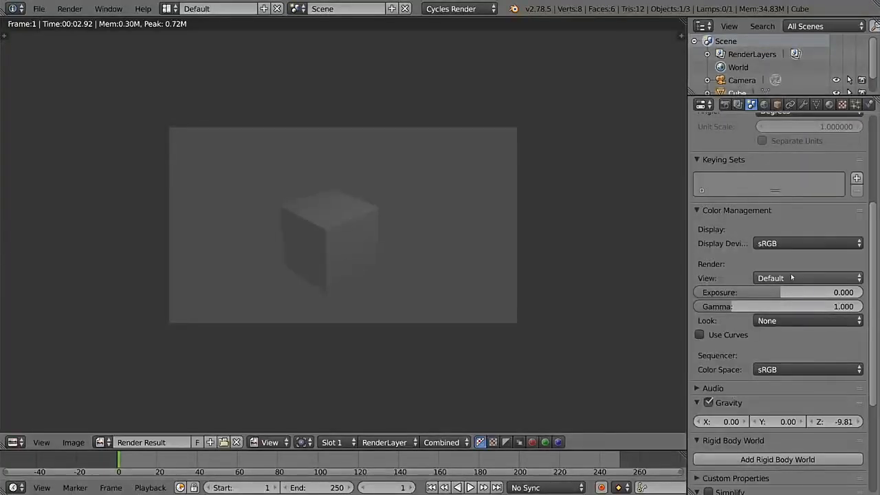
{"action": "scroll", "coordinate": [749, 301], "scroll_direction": "down", "scroll_amount": 6}
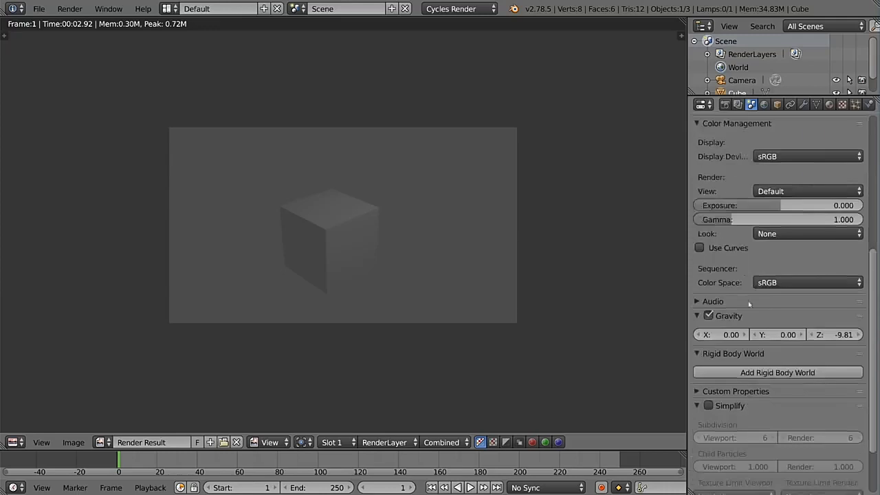
{"action": "left_click", "coordinate": [708, 317]}
{"action": "left_click", "coordinate": [708, 316]}
{"action": "left_click", "coordinate": [709, 317]}
{"action": "left_click", "coordinate": [708, 317]}
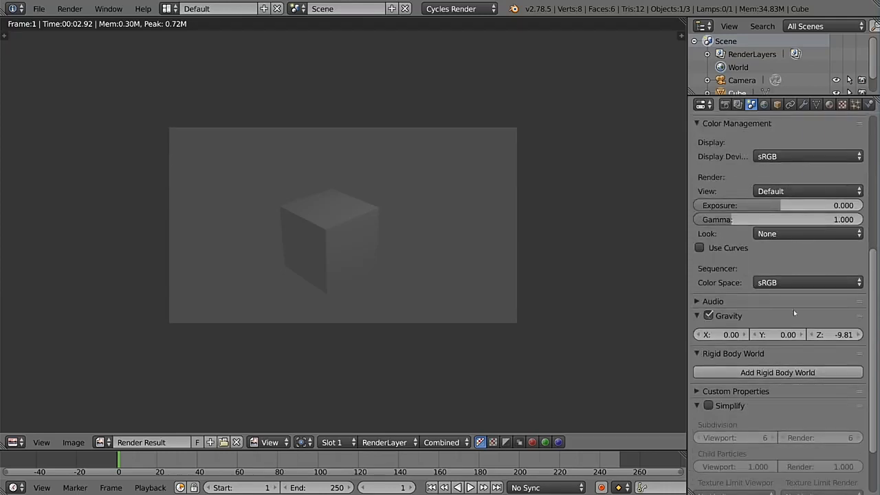
{"action": "scroll", "coordinate": [784, 303], "scroll_direction": "up", "scroll_amount": 10}
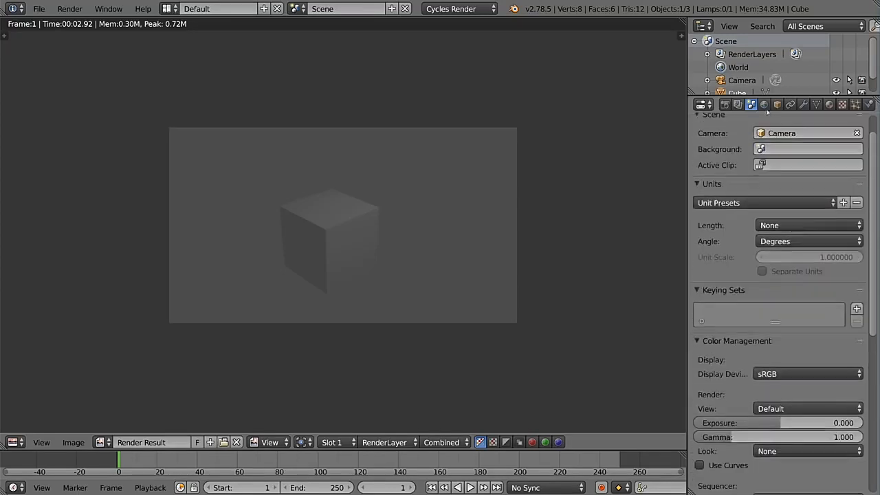
Step: Close the render result and set the world background color to a light teal blue
{"action": "left_click", "coordinate": [764, 104]}
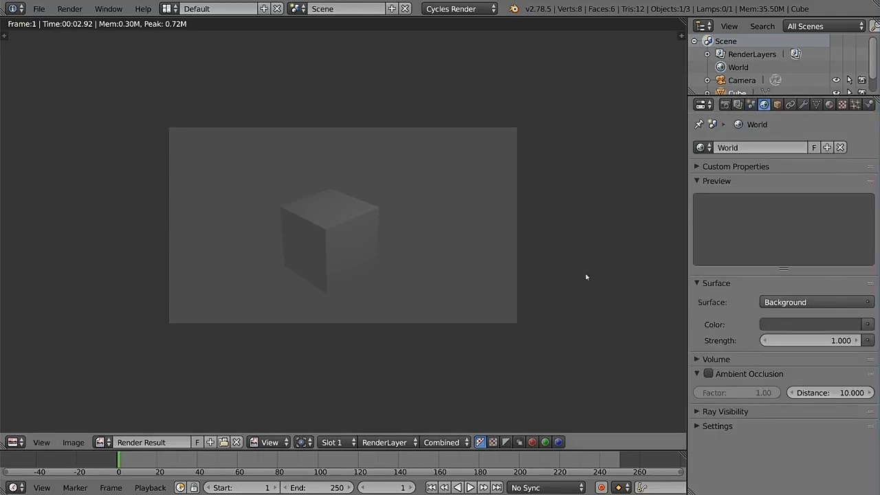
{"action": "key", "text": "Escape"}
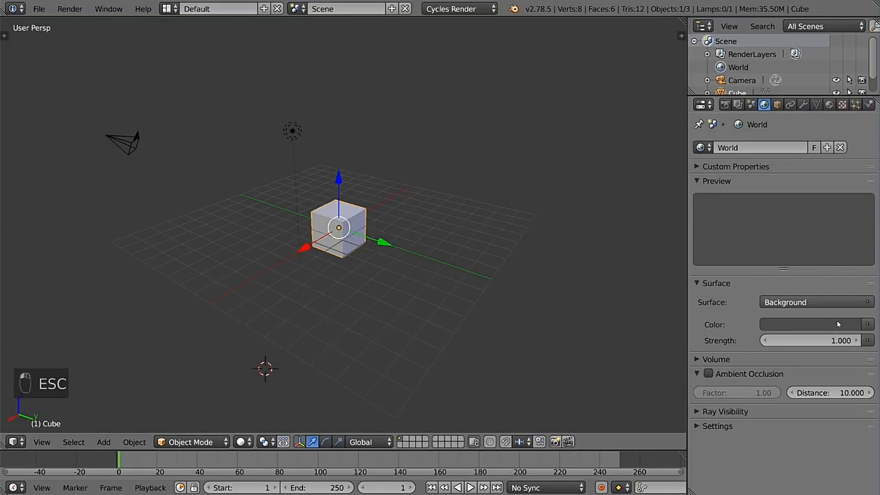
{"action": "left_click", "coordinate": [838, 324]}
{"action": "left_click", "coordinate": [850, 161]}
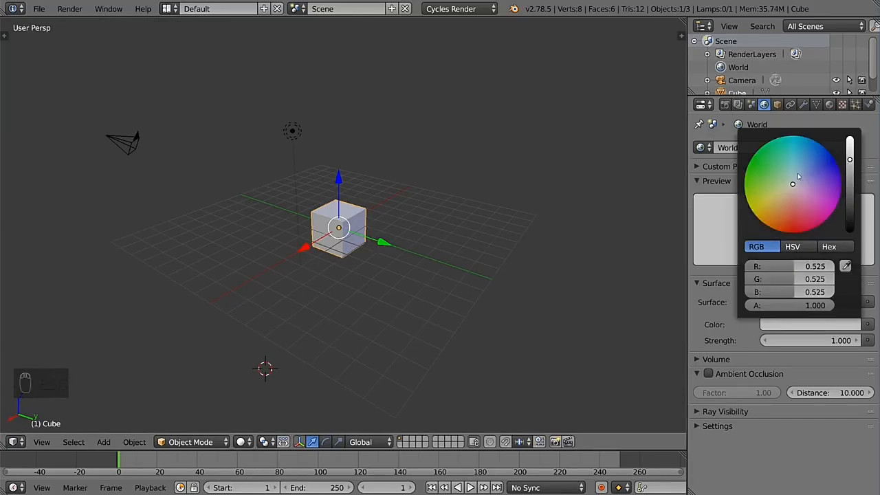
{"action": "left_click", "coordinate": [794, 165]}
Step: Enable Ambient Occlusion for the world and check the lighting in the rendered viewport before returning to solid shading
{"action": "key", "text": "shift+z"}
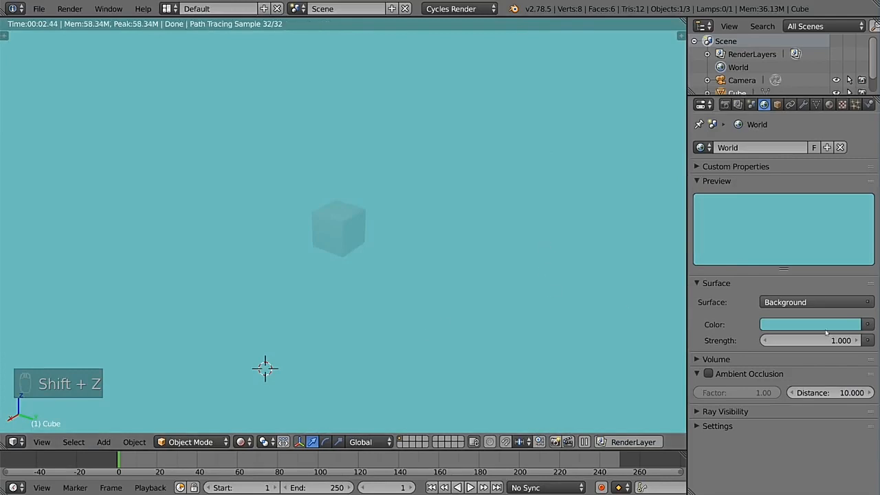
{"action": "left_click", "coordinate": [544, 316]}
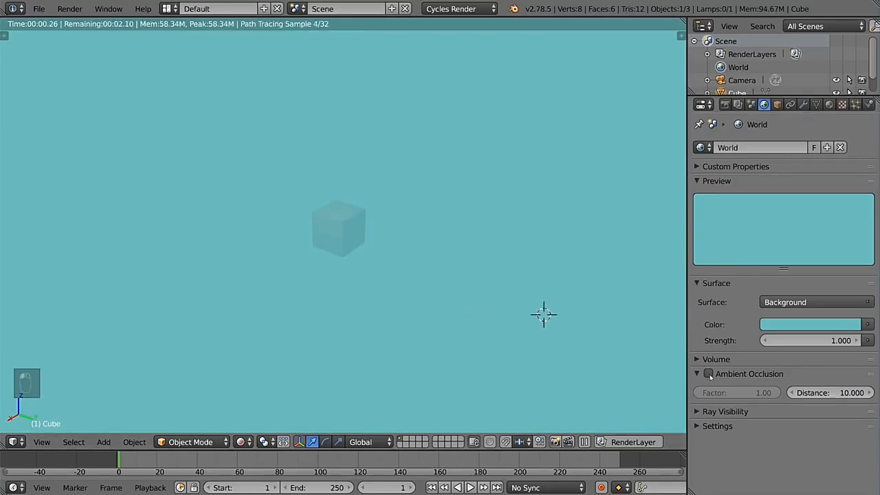
{"action": "left_click", "coordinate": [709, 374]}
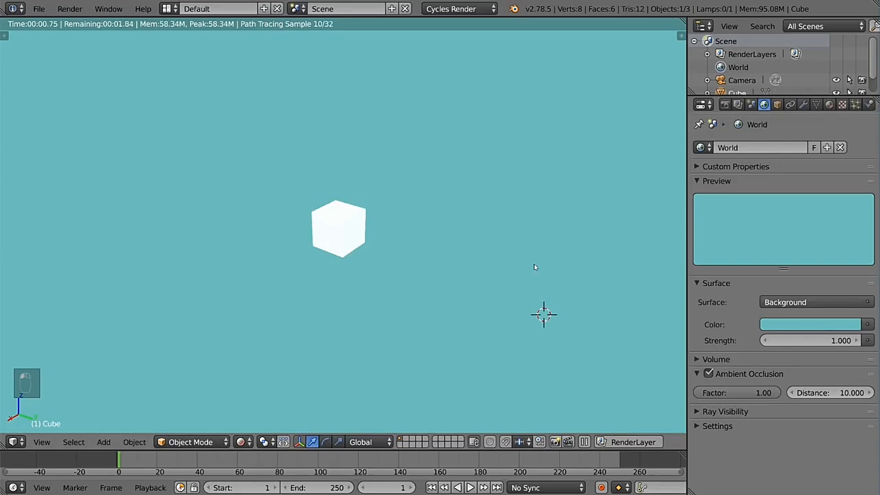
{"action": "key", "text": "shift+z"}
Step: Examine the cube's object settings, from transforms, rotation mode and locks to relations, groups, display and duplication
{"action": "left_click", "coordinate": [777, 104]}
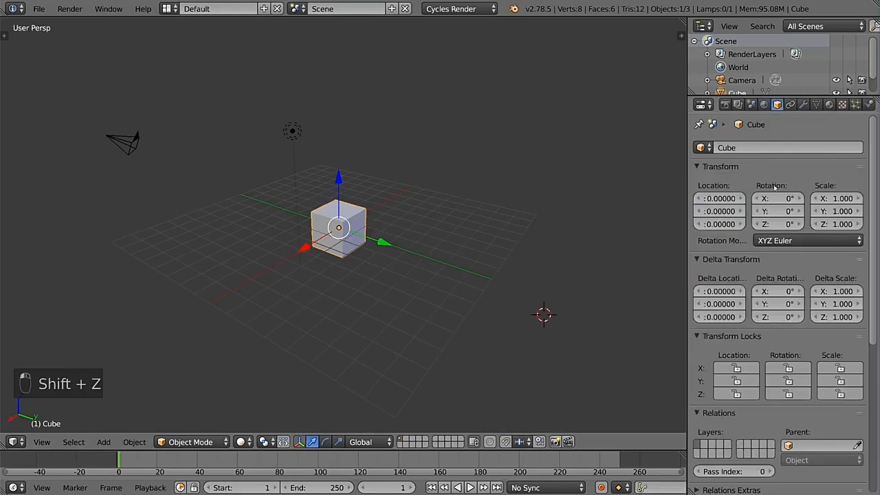
{"action": "scroll", "coordinate": [797, 240], "scroll_direction": "down", "scroll_amount": 8}
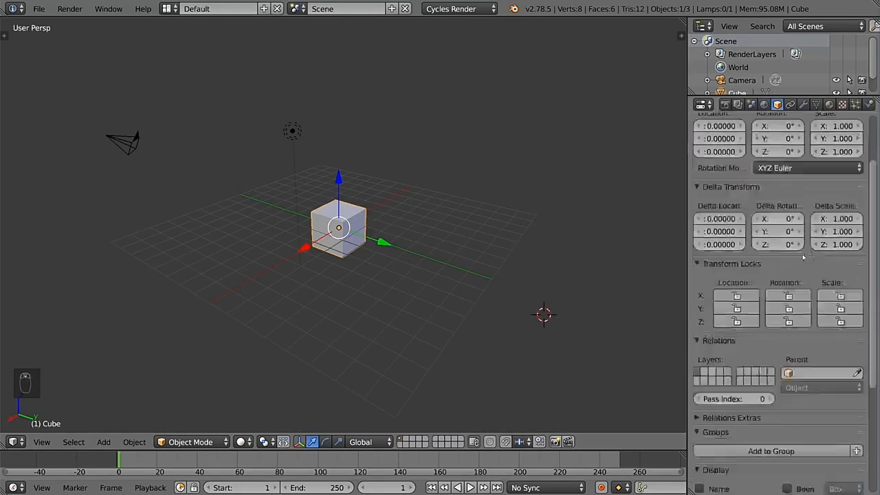
{"action": "scroll", "coordinate": [801, 258], "scroll_direction": "up", "scroll_amount": 8}
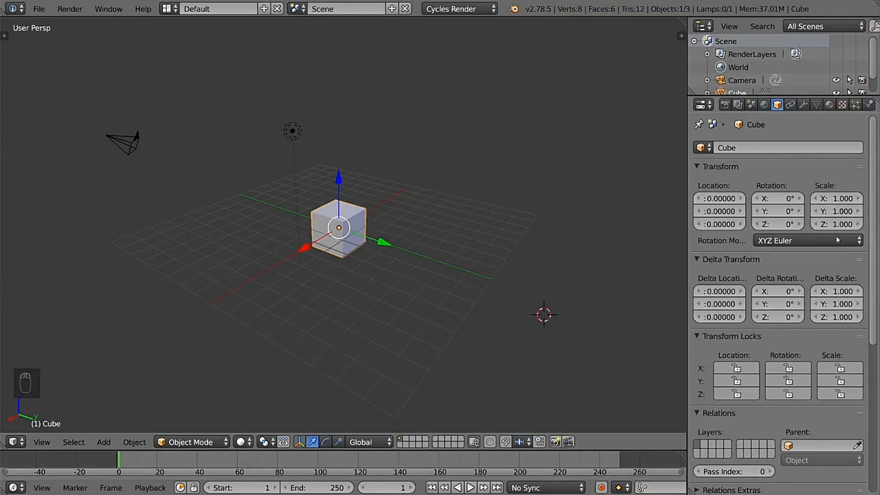
{"action": "left_click", "coordinate": [803, 243]}
{"action": "scroll", "coordinate": [748, 247], "scroll_direction": "down", "scroll_amount": 6}
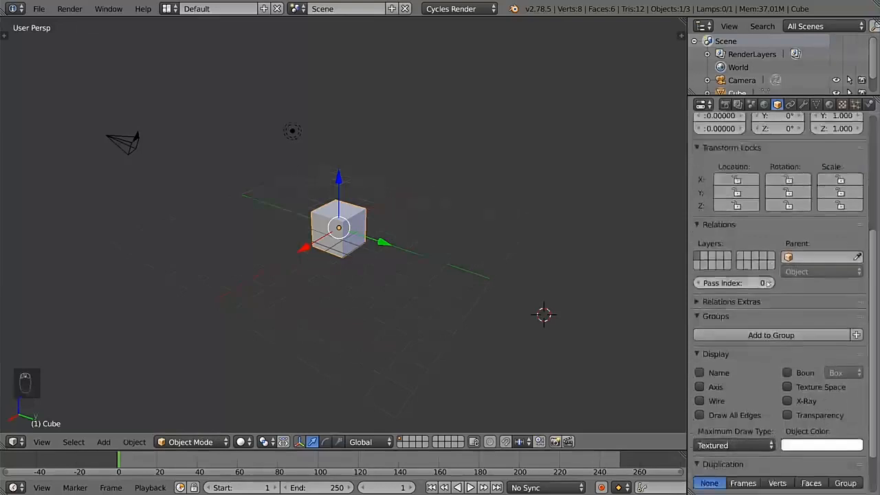
{"action": "scroll", "coordinate": [777, 302], "scroll_direction": "down", "scroll_amount": 1}
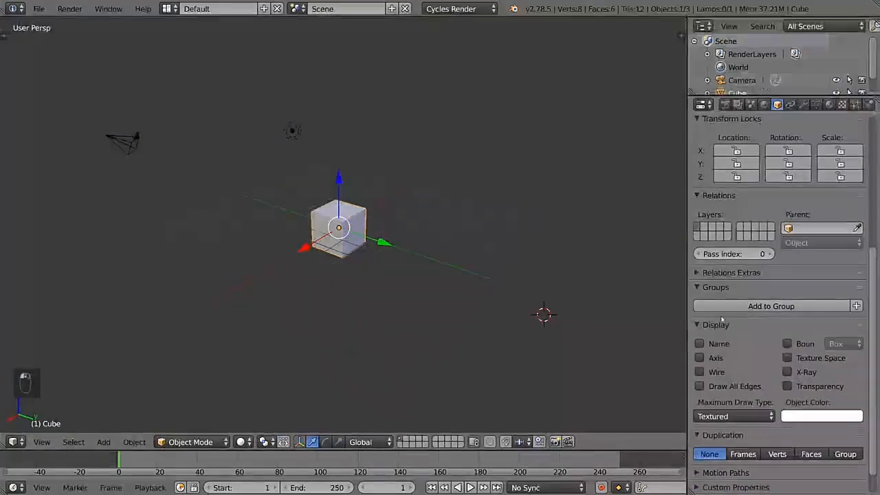
{"action": "scroll", "coordinate": [777, 275], "scroll_direction": "up", "scroll_amount": 7}
Step: Try a Copy Location constraint on the cube with the lamp as target, adjusting its influence, and remove the constraint
{"action": "left_click", "coordinate": [790, 104]}
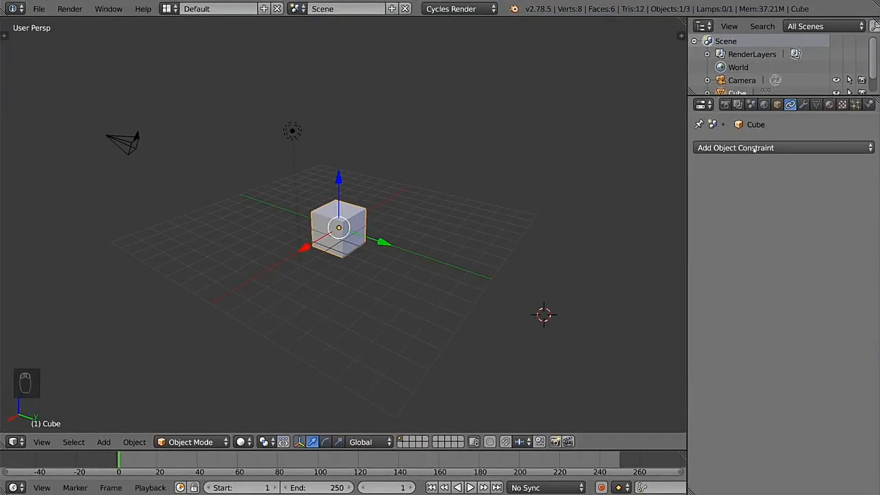
{"action": "left_click", "coordinate": [781, 148]}
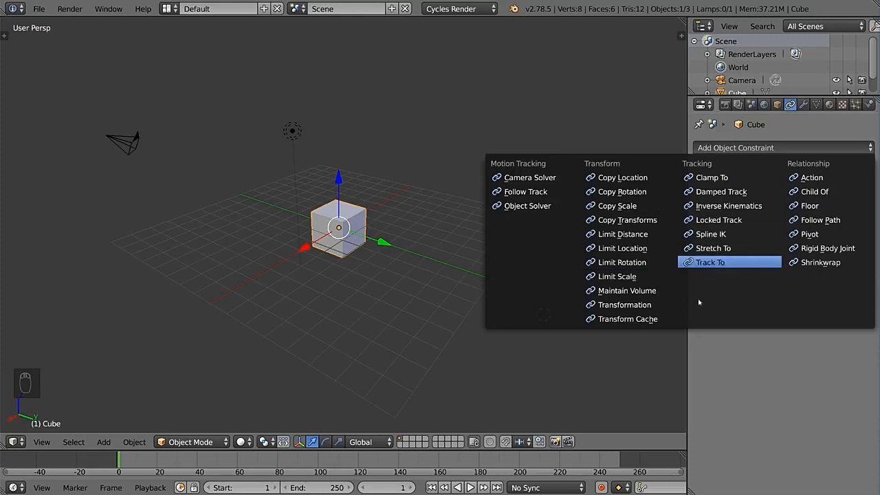
{"action": "left_click", "coordinate": [649, 178]}
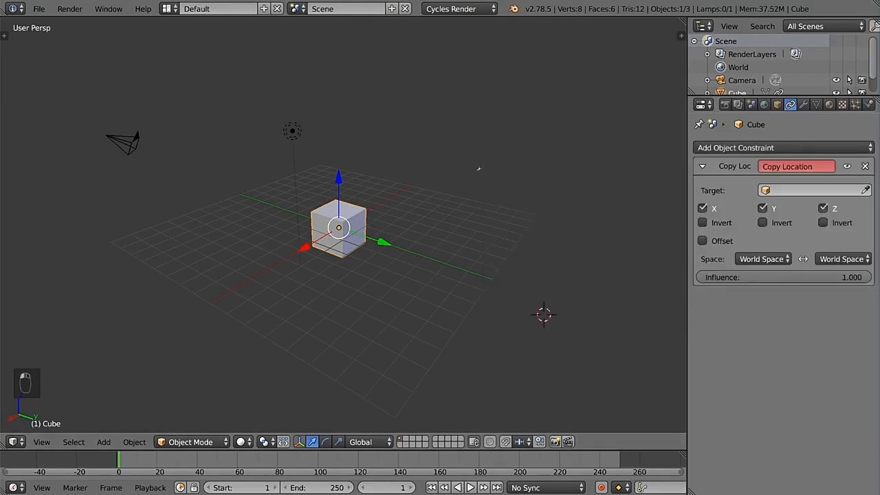
{"action": "left_click", "coordinate": [291, 128]}
{"action": "left_click_drag", "start_coordinate": [845, 278], "coordinate": [868, 277]}
{"action": "left_click", "coordinate": [865, 165]}
Step: Browse the available modifiers and try an Array modifier on the cube before removing it
{"action": "left_click", "coordinate": [803, 104]}
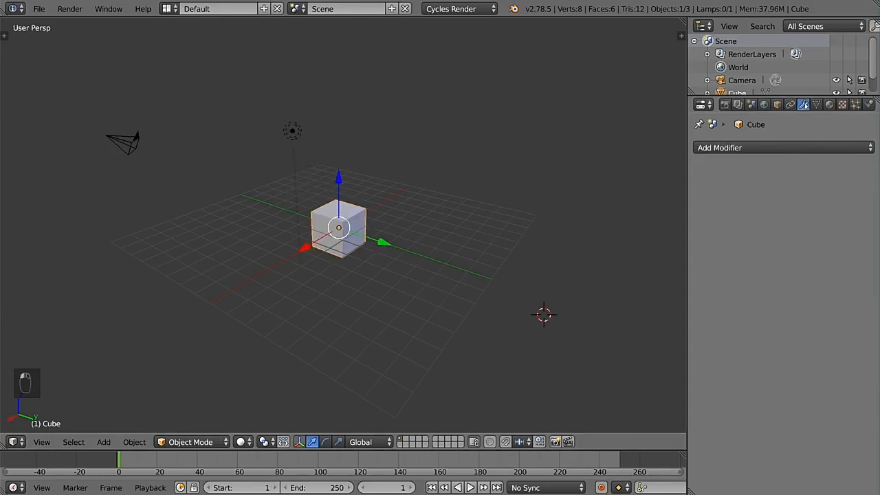
{"action": "left_click", "coordinate": [818, 148]}
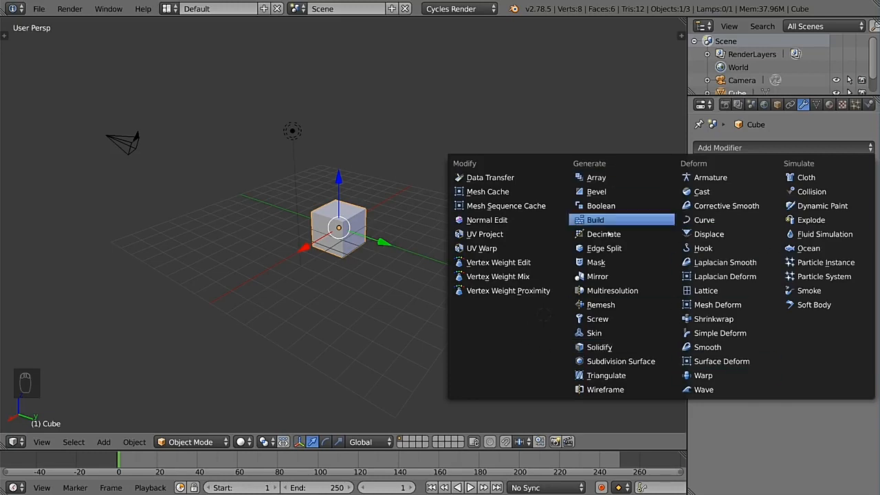
{"action": "left_click", "coordinate": [763, 147]}
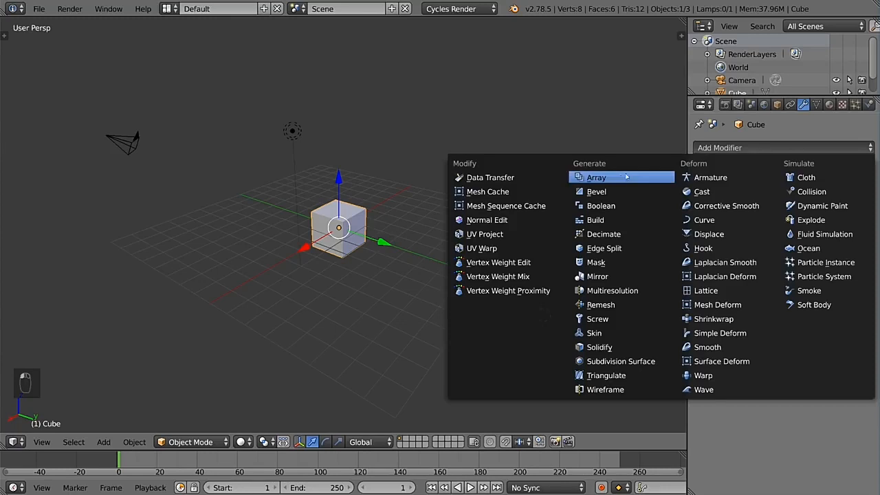
{"action": "left_click", "coordinate": [619, 176]}
{"action": "mouse_move", "coordinate": [766, 217]}
{"action": "left_mouse_down"}
{"action": "mouse_move", "coordinate": [804, 217]}
{"action": "mouse_move", "coordinate": [756, 218]}
{"action": "left_mouse_up"}
{"action": "left_click", "coordinate": [867, 166]}
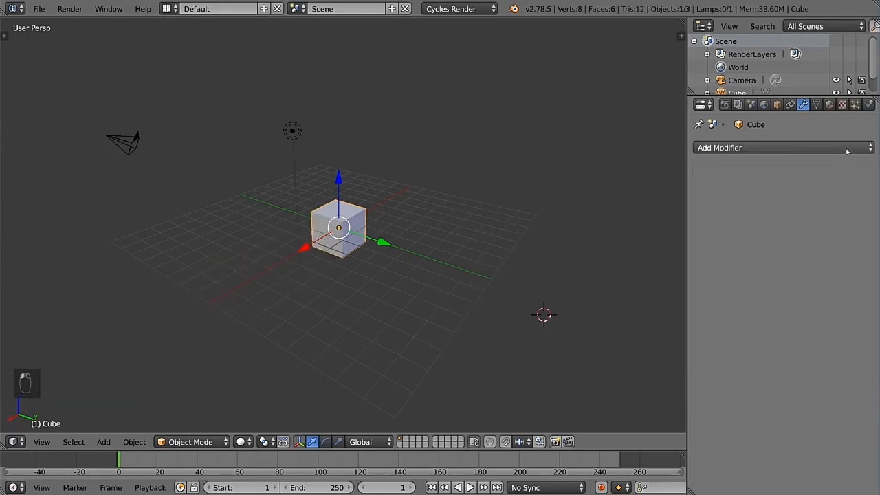
{"action": "left_click", "coordinate": [741, 148]}
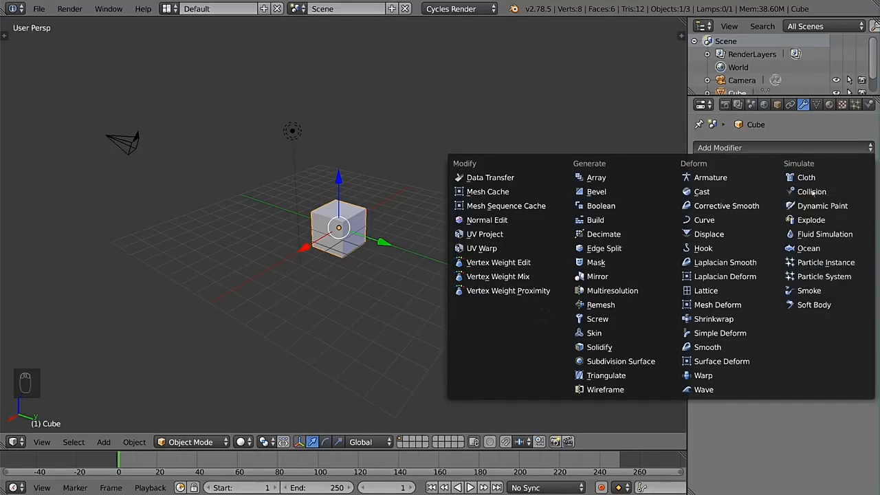
Step: Examine the cube's mesh data settings, including normals, vertex groups, shape keys, UV maps and vertex colors
{"action": "left_click", "coordinate": [817, 105]}
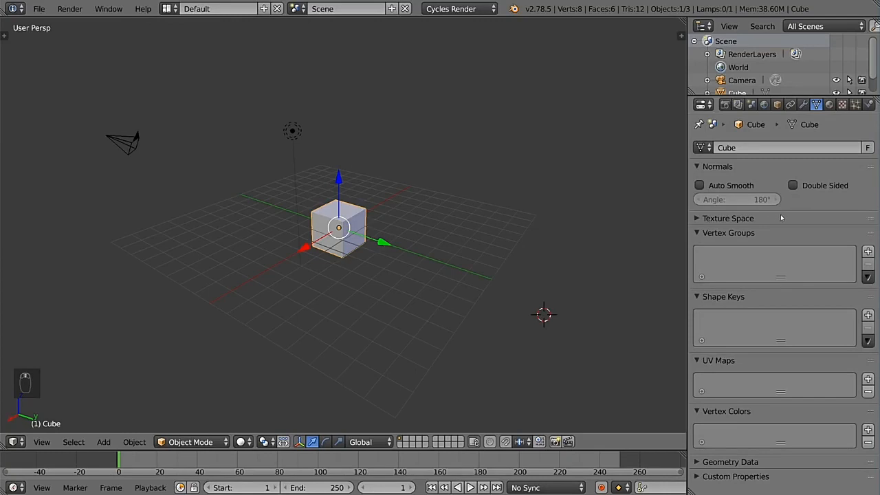
{"action": "left_click", "coordinate": [702, 147]}
{"action": "left_click", "coordinate": [761, 236]}
{"action": "left_click", "coordinate": [761, 237]}
{"action": "left_click", "coordinate": [728, 363]}
{"action": "left_click", "coordinate": [728, 363]}
Step: Tint the cube's Diffuse BSDF material blue and replace its color input with an Image Texture
{"action": "left_click", "coordinate": [830, 105]}
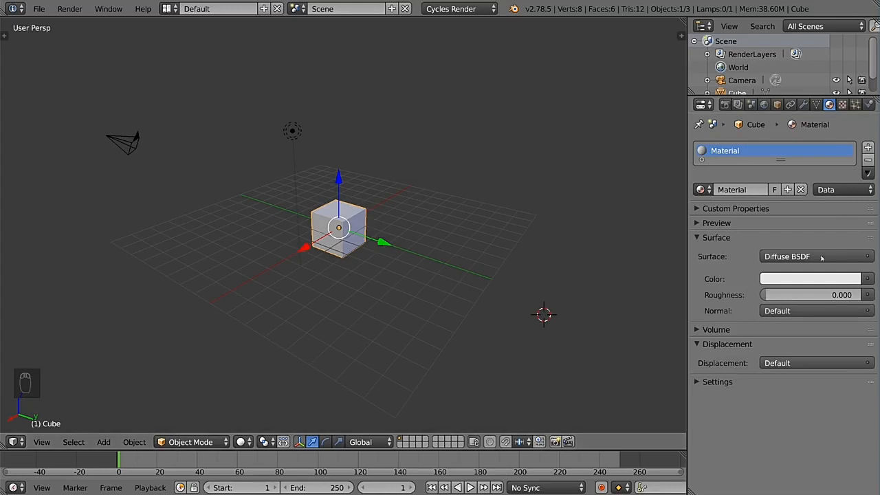
{"action": "left_click", "coordinate": [811, 279]}
{"action": "left_click_drag", "start_coordinate": [794, 136], "coordinate": [818, 124]}
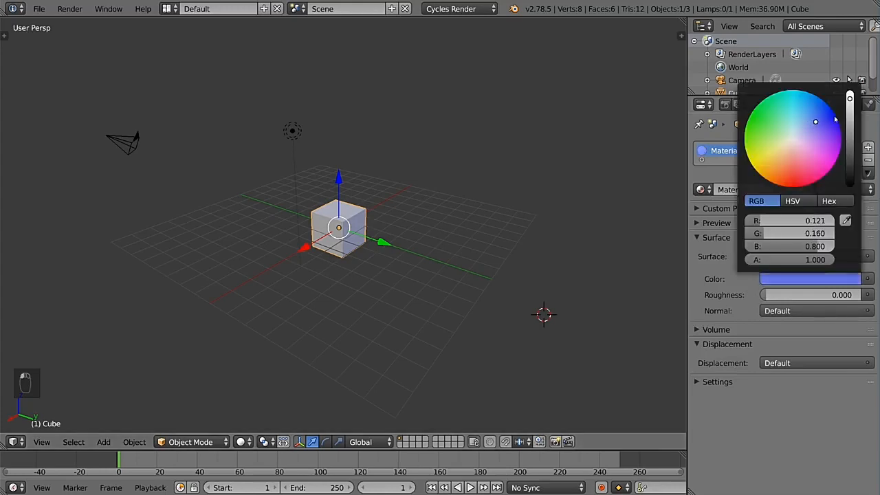
{"action": "left_click", "coordinate": [867, 279]}
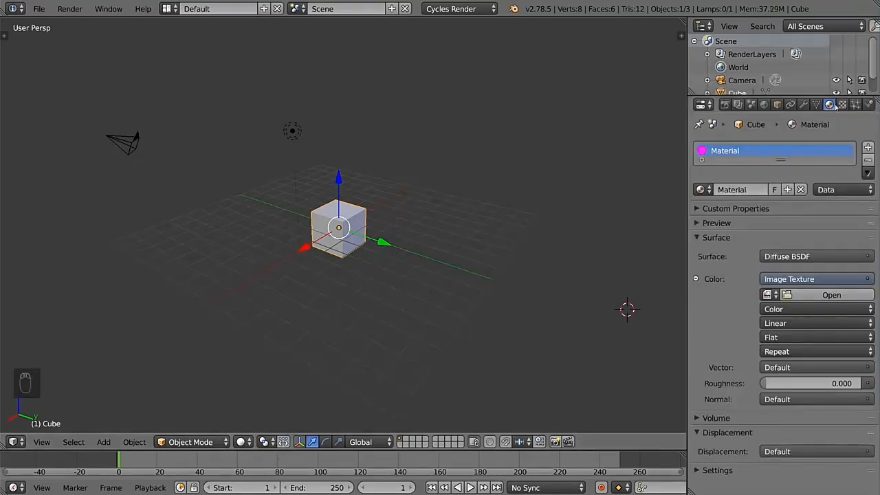
Step: Compare the material's Image Texture with its texture settings and check which textures and brushes can be selected
{"action": "left_click", "coordinate": [842, 104]}
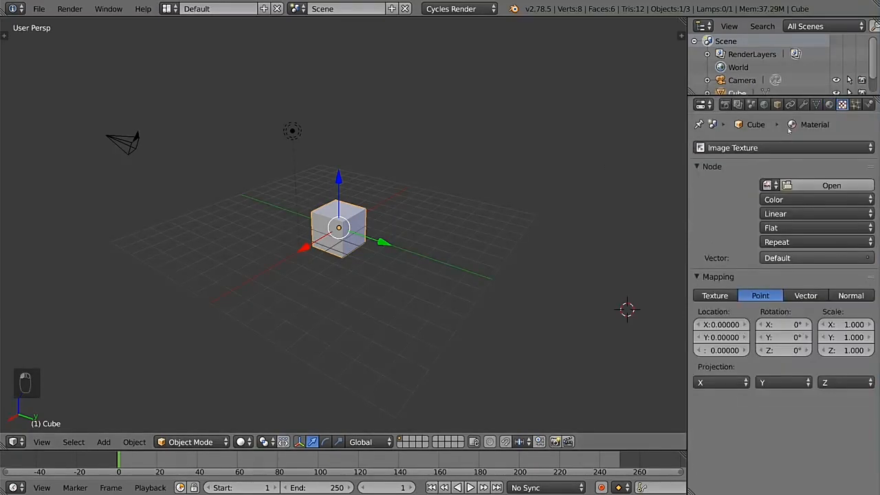
{"action": "left_click", "coordinate": [829, 104]}
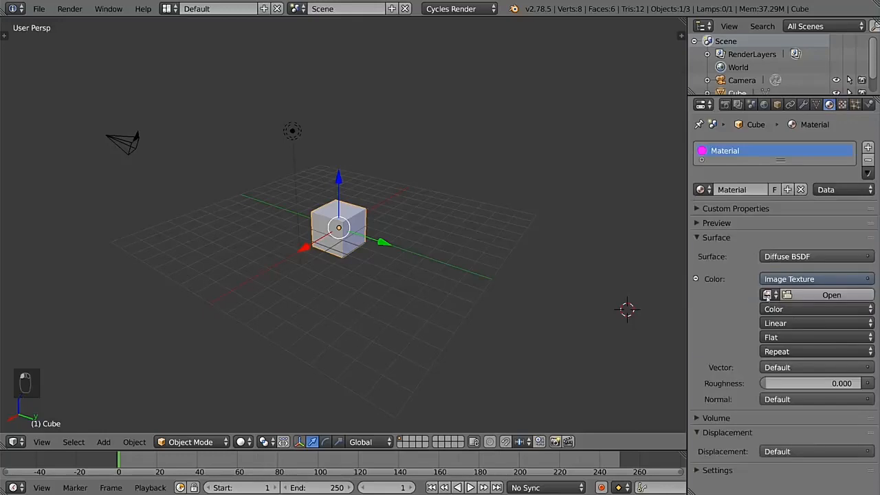
{"action": "left_click", "coordinate": [847, 105]}
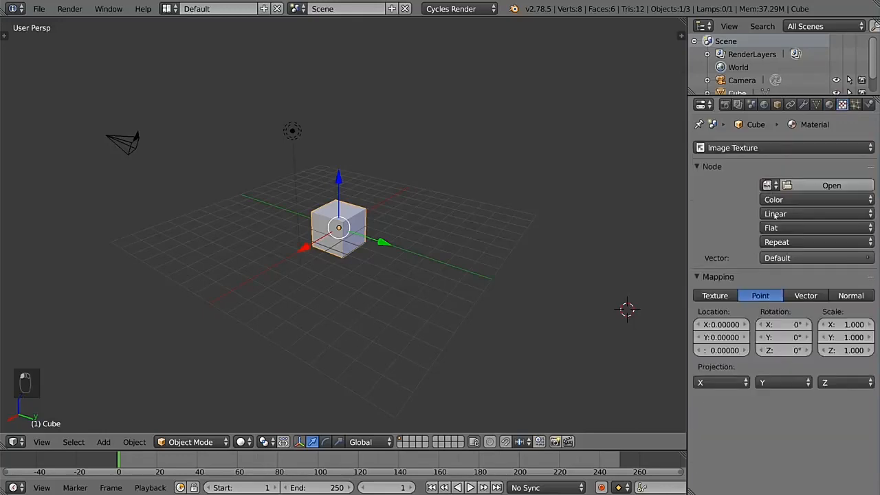
{"action": "left_click", "coordinate": [787, 148]}
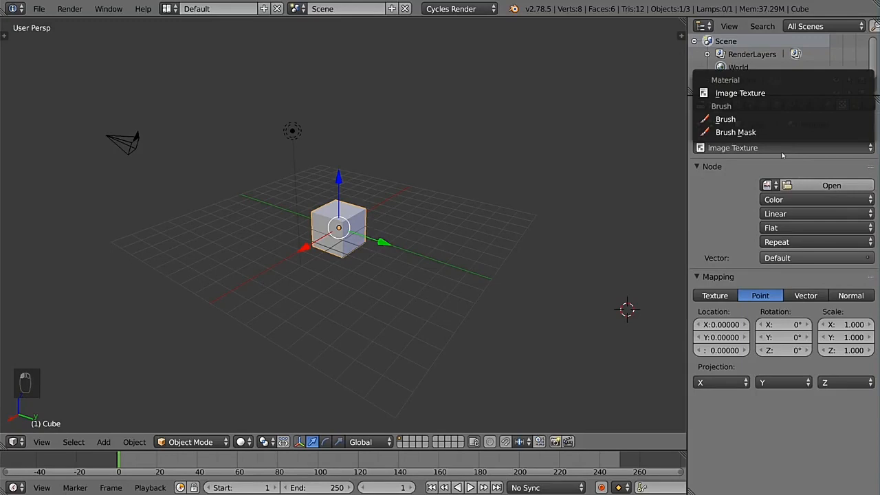
Step: Assign an Image Texture to the world's background color
{"action": "left_click", "coordinate": [765, 105]}
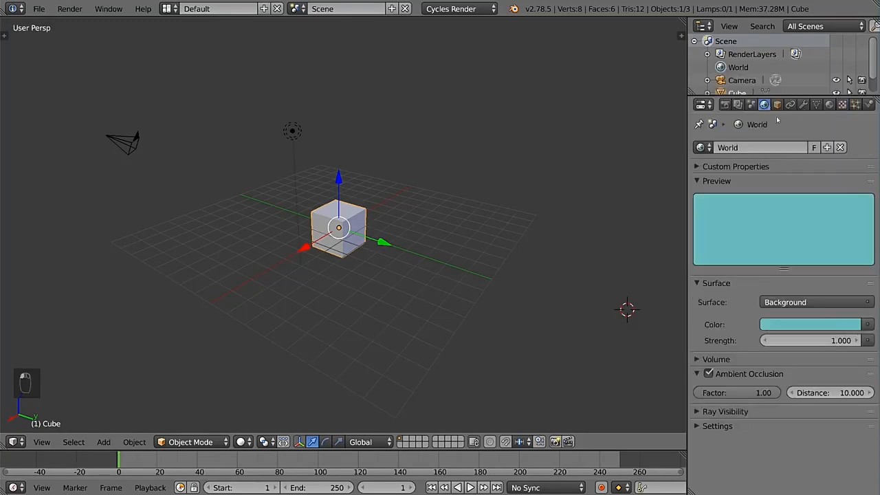
{"action": "left_click", "coordinate": [868, 325]}
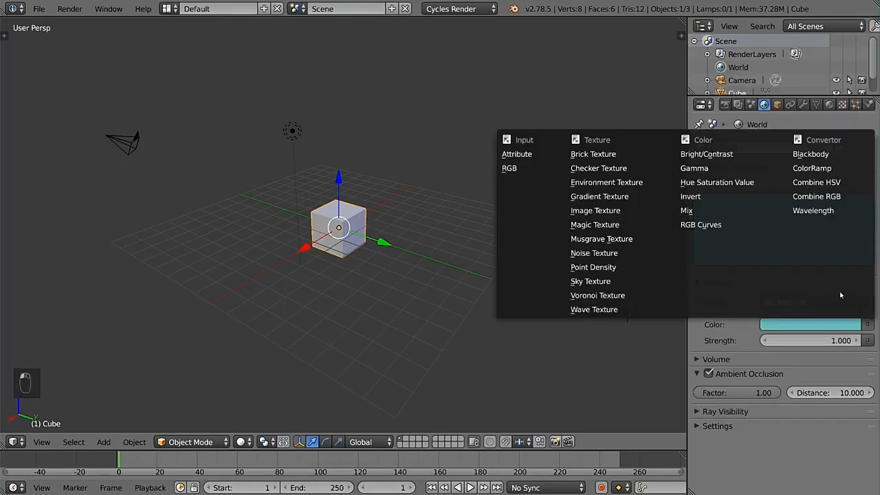
{"action": "left_click", "coordinate": [595, 210]}
Step: Switch the texture settings from the cube material's texture to the world's Image Texture
{"action": "left_click", "coordinate": [830, 104]}
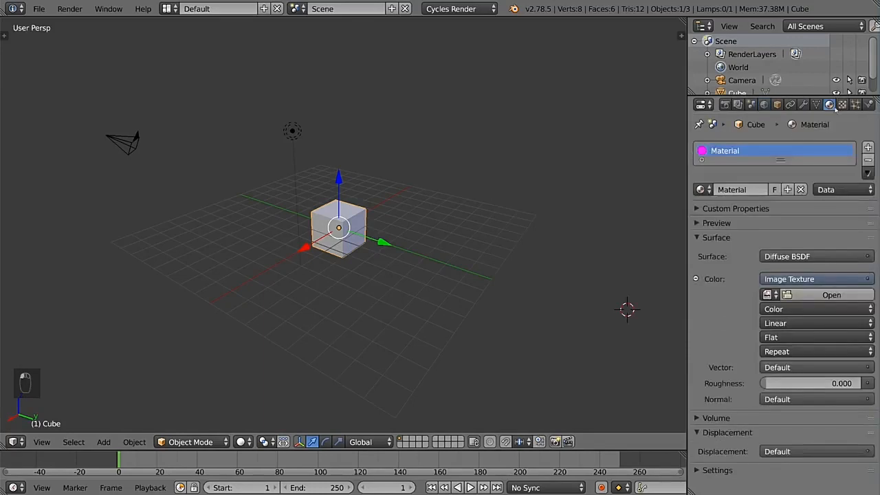
{"action": "left_click", "coordinate": [841, 104]}
{"action": "left_click", "coordinate": [732, 147]}
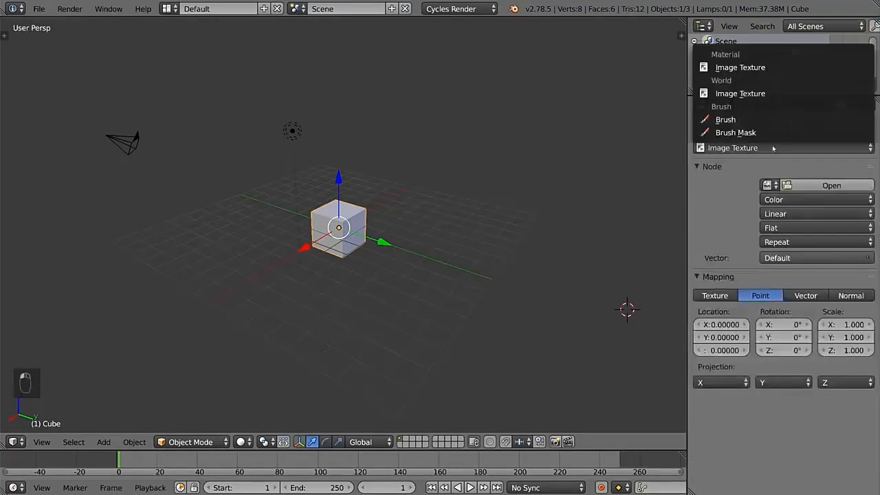
{"action": "left_click", "coordinate": [747, 93]}
{"action": "left_click", "coordinate": [732, 147]}
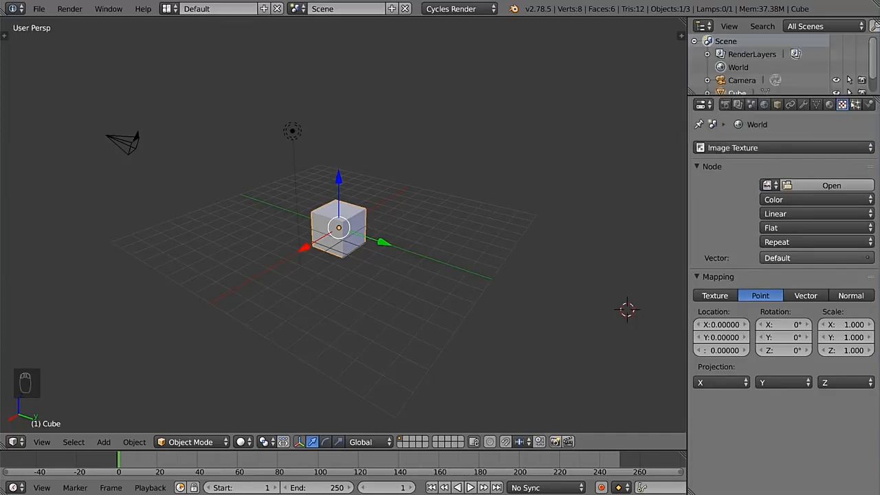
Step: Add a new particle system to the cube
{"action": "left_click", "coordinate": [855, 104]}
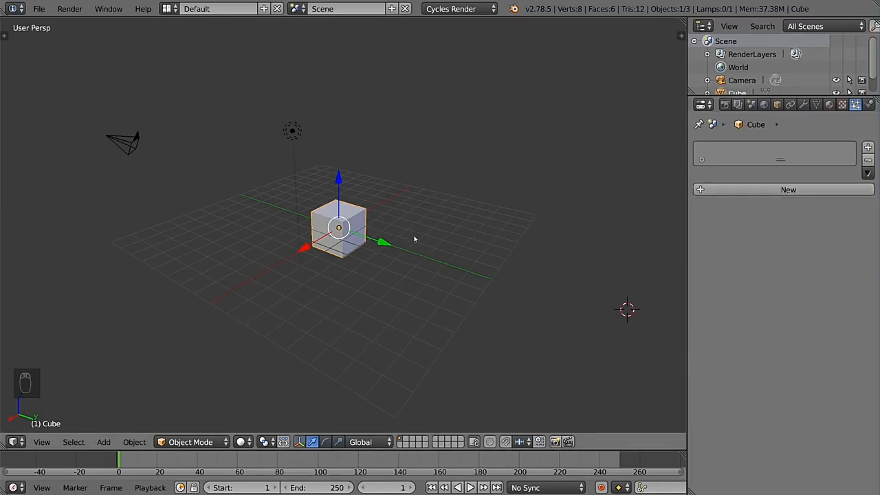
{"action": "left_click", "coordinate": [796, 190]}
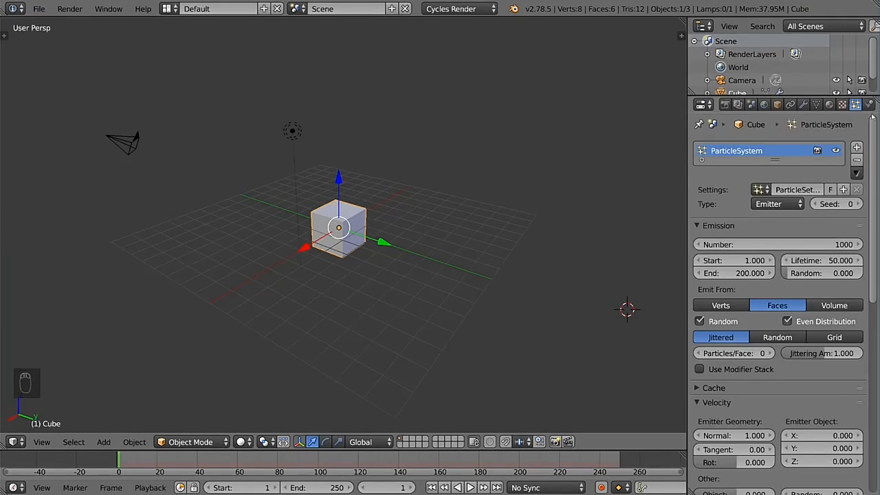
Step: Enable Cloth physics for the cube and inspect the Cloth Cache settings
{"action": "left_click", "coordinate": [868, 104]}
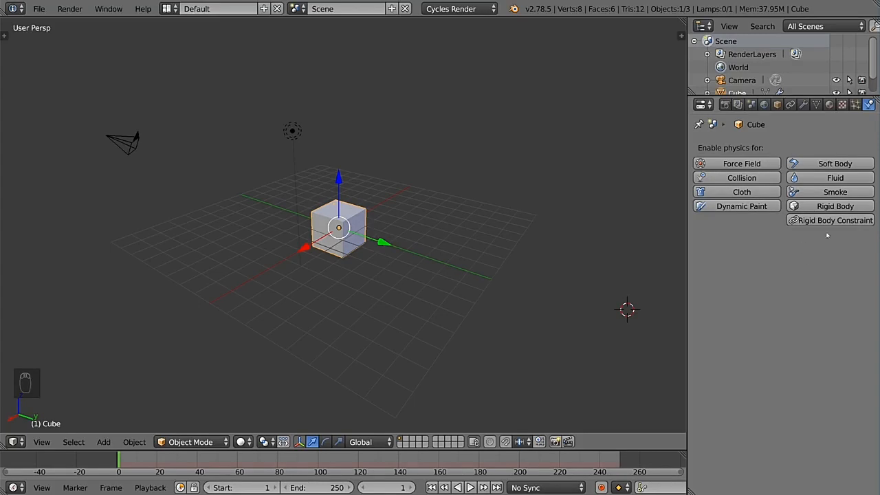
{"action": "left_click", "coordinate": [741, 193]}
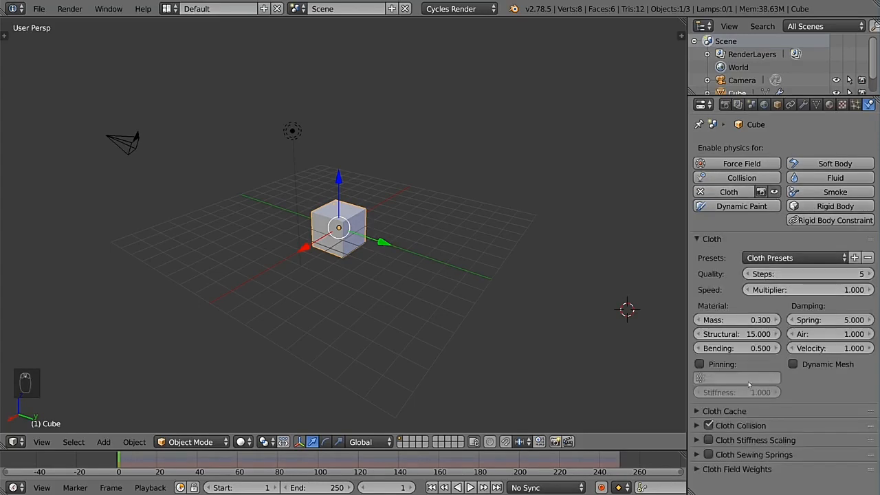
{"action": "left_click", "coordinate": [744, 411]}
{"action": "scroll", "coordinate": [746, 413], "scroll_direction": "down", "scroll_amount": 3}
{"action": "scroll", "coordinate": [749, 399], "scroll_direction": "up", "scroll_amount": 3}
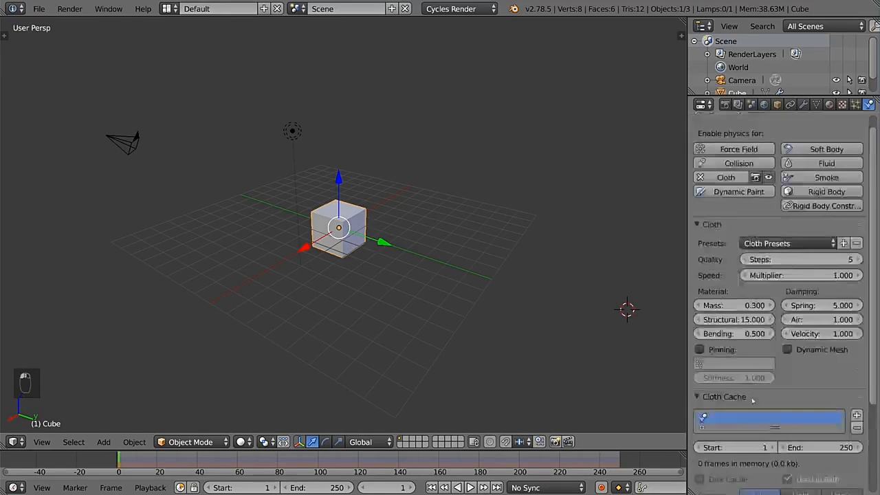
{"action": "left_click", "coordinate": [753, 398]}
{"action": "scroll", "coordinate": [797, 334], "scroll_direction": "up", "scroll_amount": 2}
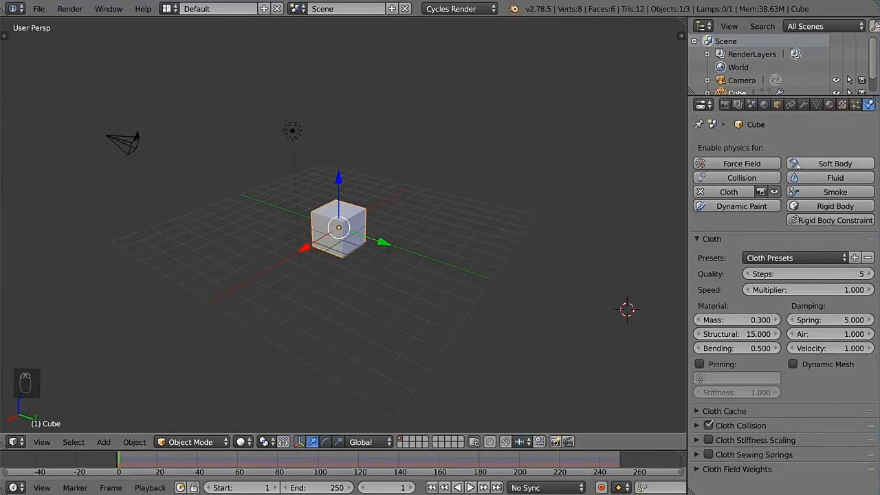
Step: Show the 3D view's tool shelf and properties sidebar, look through their contents, and hide both again
{"action": "key", "text": "t"}
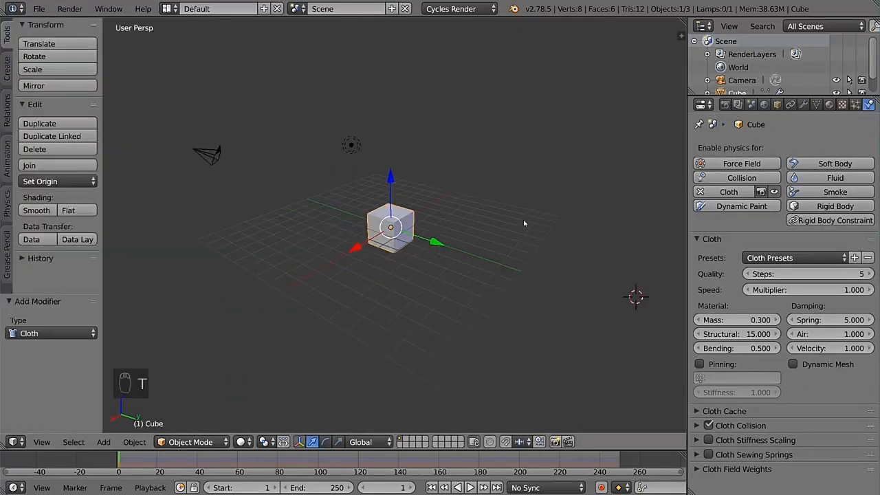
{"action": "key", "text": "n"}
{"action": "scroll", "coordinate": [608, 333], "scroll_direction": "down", "scroll_amount": 5}
{"action": "scroll", "coordinate": [609, 333], "scroll_direction": "up", "scroll_amount": 5}
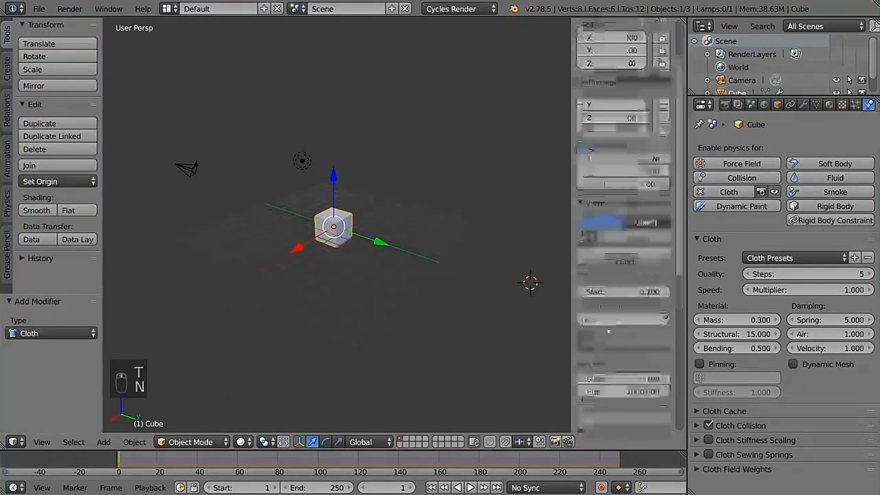
{"action": "key", "text": "t"}
{"action": "key", "text": "n"}
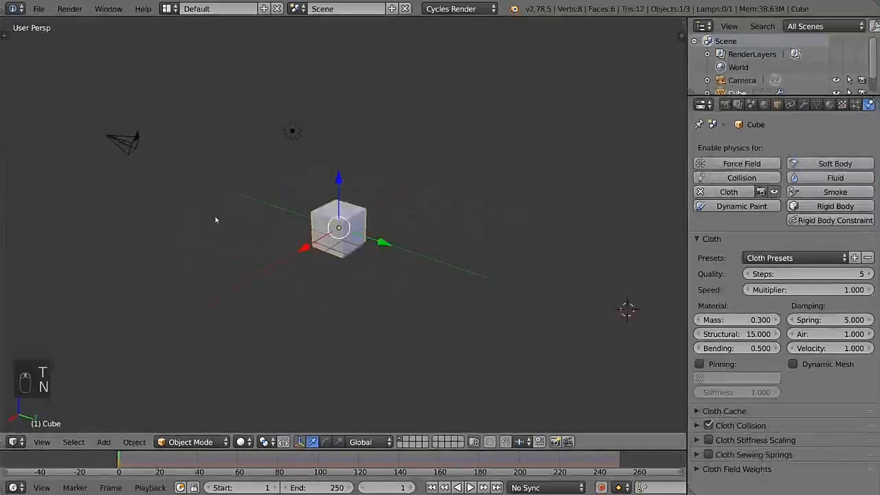
Step: Toggle the 3D view's tool shelf and properties sidebar, leaving both shown
{"action": "key", "text": "t"}
{"action": "key", "text": "n"}
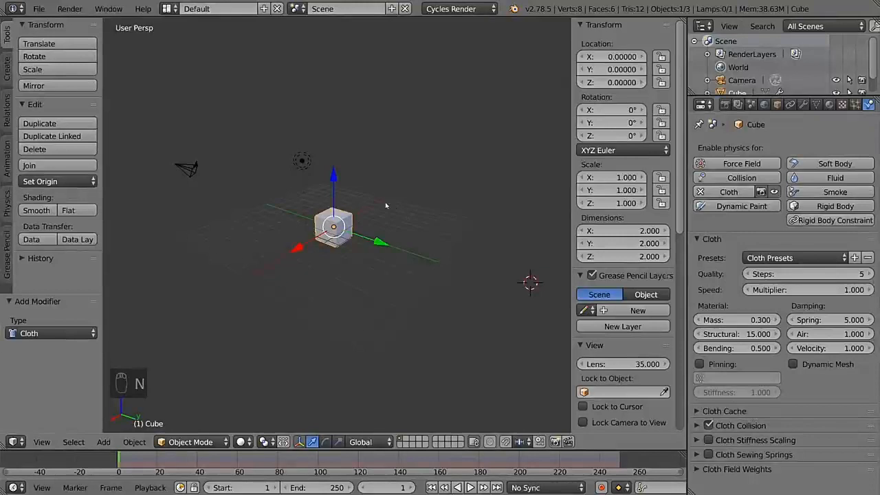
{"action": "key", "text": "t"}
{"action": "key", "text": "t"}
{"action": "key", "text": "n"}
{"action": "key", "text": "n"}
{"action": "key", "text": "n"}
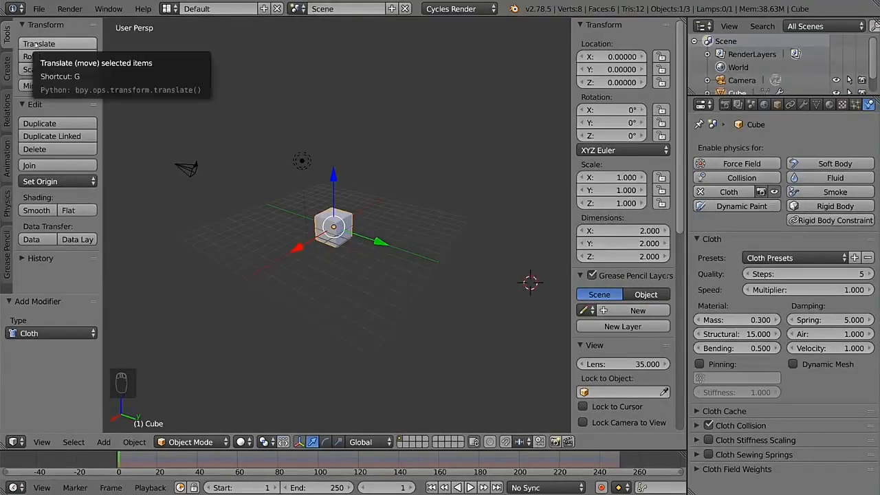
Step: Look through the tool shelf's Create, Relations, Animation, Physics and Grease Pencil tools
{"action": "left_click", "coordinate": [7, 72]}
{"action": "scroll", "coordinate": [47, 121], "scroll_direction": "down", "scroll_amount": 5}
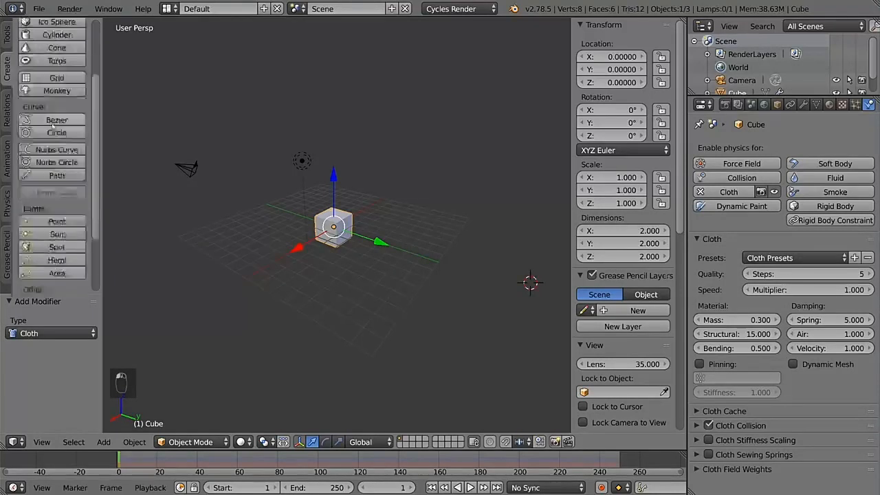
{"action": "left_click", "coordinate": [9, 111]}
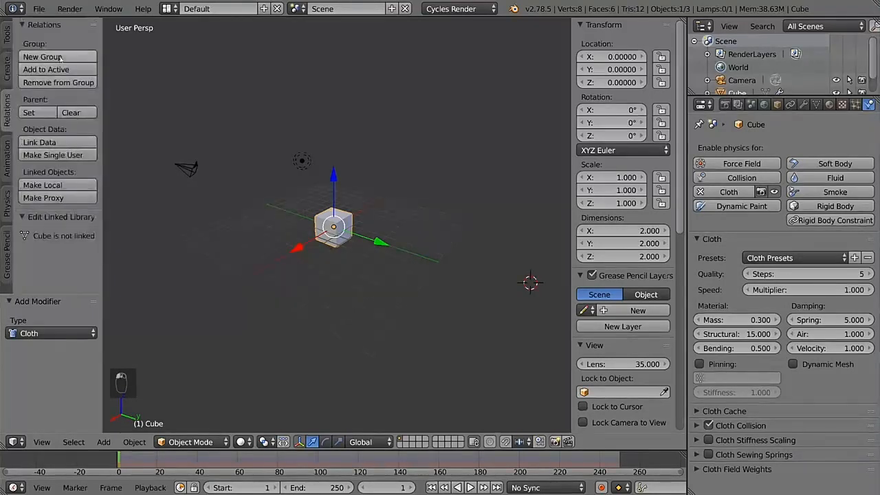
{"action": "left_click", "coordinate": [8, 157]}
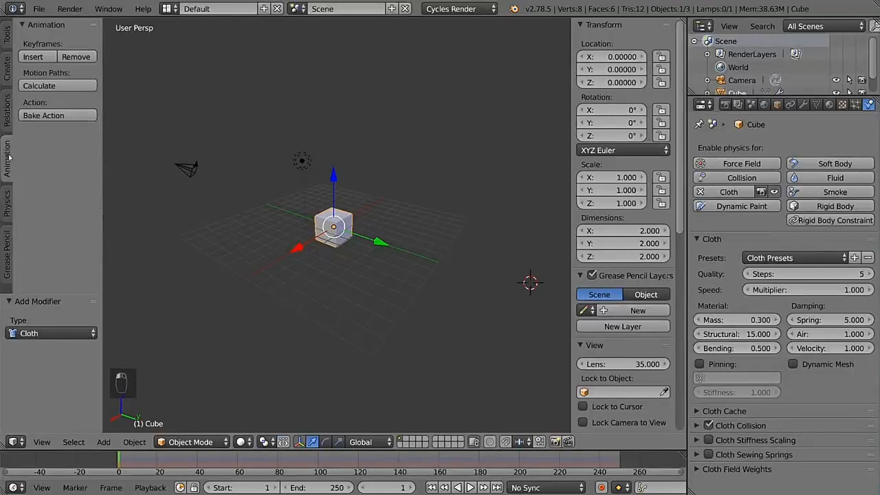
{"action": "left_click", "coordinate": [9, 195]}
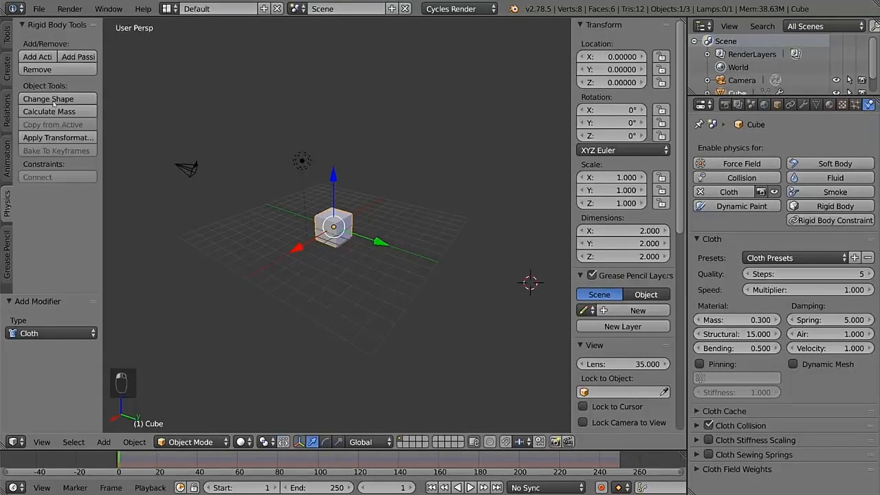
{"action": "left_click", "coordinate": [7, 253]}
{"action": "scroll", "coordinate": [67, 71], "scroll_direction": "down", "scroll_amount": 4}
{"action": "scroll", "coordinate": [59, 60], "scroll_direction": "up", "scroll_amount": 4}
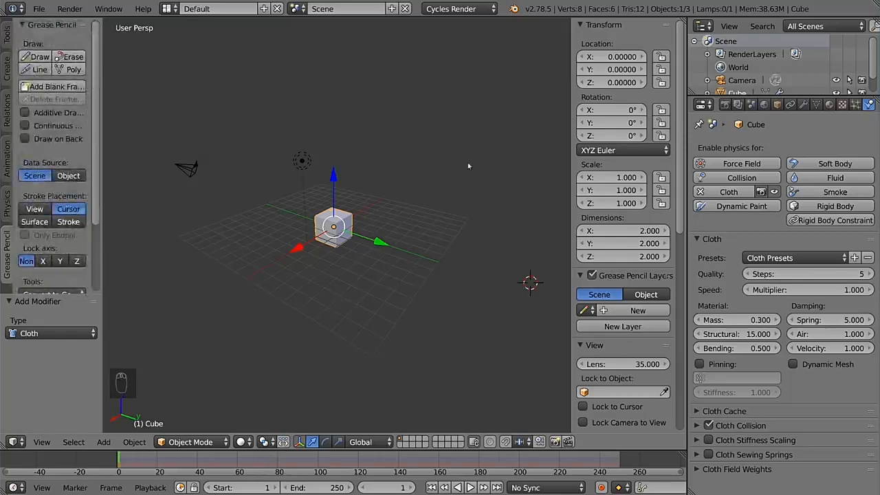
Step: Hide the tool shelf, try shifting the cube along X, and reset its X location to 0
{"action": "key", "text": "t"}
{"action": "scroll", "coordinate": [619, 190], "scroll_direction": "down", "scroll_amount": 2}
{"action": "scroll", "coordinate": [619, 189], "scroll_direction": "up", "scroll_amount": 2}
{"action": "left_click_drag", "start_coordinate": [615, 57], "coordinate": [622, 56]}
{"action": "left_click", "coordinate": [614, 58]}
{"action": "type", "text": "0"}
{"action": "key", "text": "Return"}
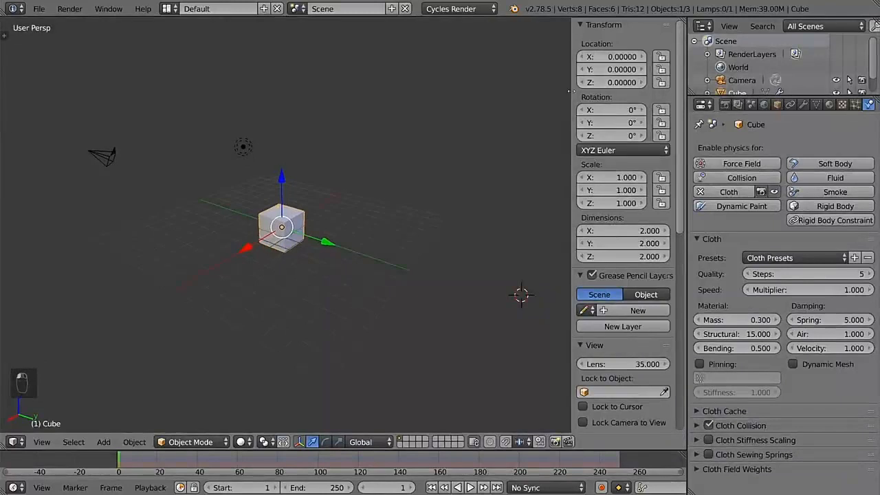
Step: Try changing the cube's Z scale in the sidebar and restore its original size
{"action": "scroll", "coordinate": [629, 185], "scroll_direction": "down", "scroll_amount": 3}
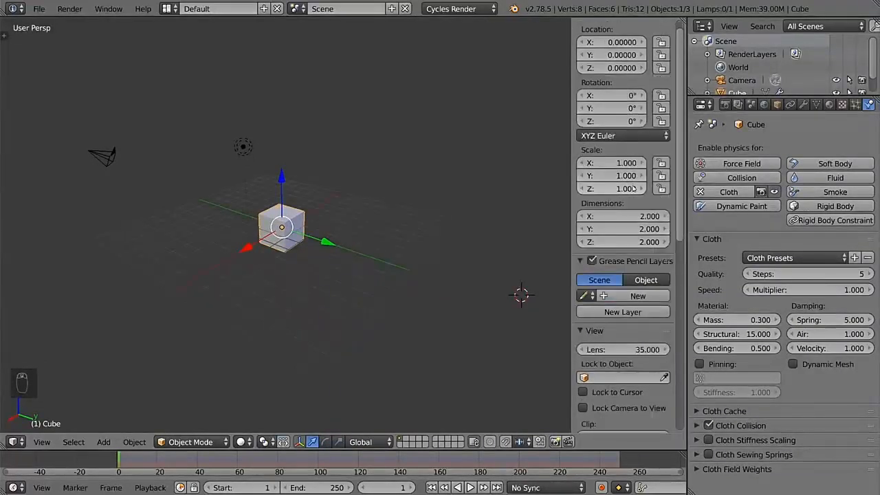
{"action": "left_click_drag", "start_coordinate": [633, 188], "coordinate": [641, 188]}
{"action": "left_click", "coordinate": [631, 188]}
{"action": "type", "text": "2"}
{"action": "key", "text": "Return"}
Step: Look through the sidebar's view and 3D cursor settings, and toggle the Only Render display on and off
{"action": "scroll", "coordinate": [630, 187], "scroll_direction": "down", "scroll_amount": 8}
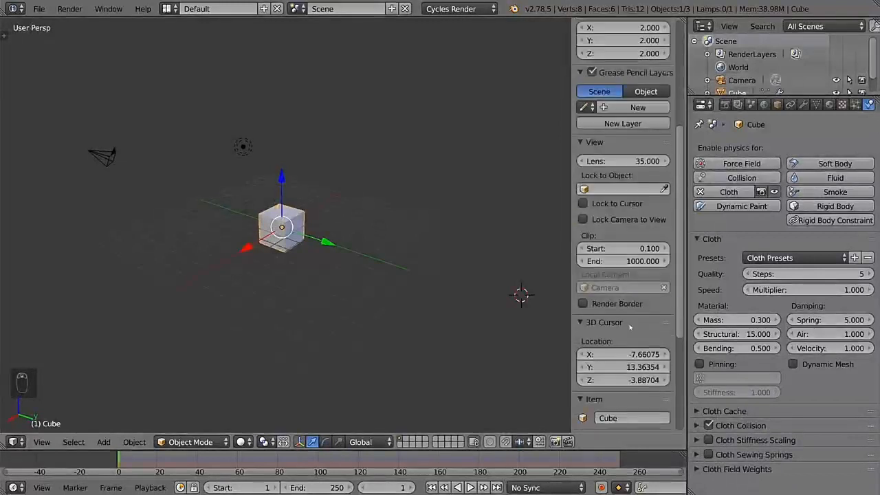
{"action": "scroll", "coordinate": [622, 296], "scroll_direction": "down", "scroll_amount": 3}
{"action": "left_click", "coordinate": [615, 277]}
{"action": "scroll", "coordinate": [615, 278], "scroll_direction": "down", "scroll_amount": 1}
{"action": "left_click", "coordinate": [613, 269]}
{"action": "left_click", "coordinate": [613, 269]}
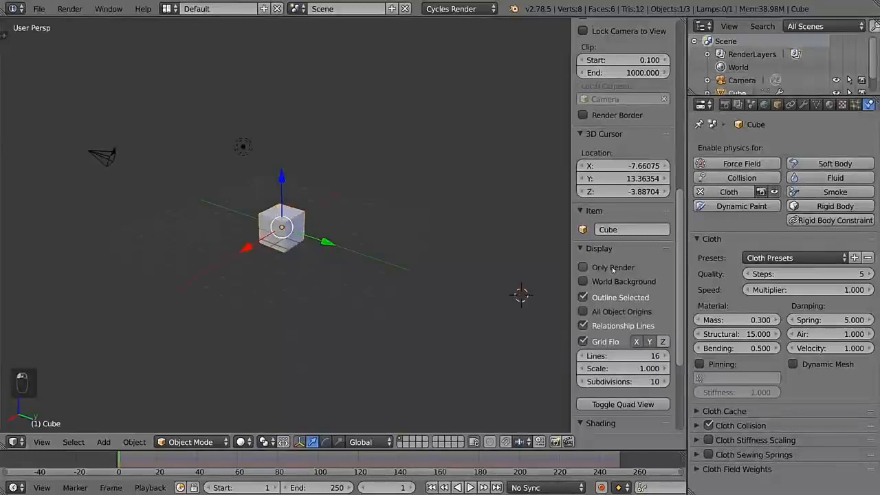
Step: Expand the Background Images settings in the sidebar and add an empty image slot
{"action": "scroll", "coordinate": [601, 272], "scroll_direction": "down", "scroll_amount": 5}
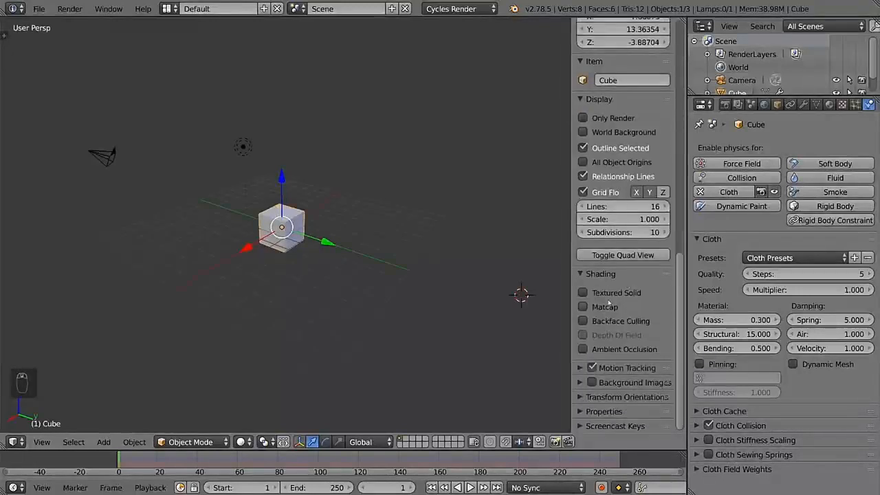
{"action": "left_click", "coordinate": [628, 383]}
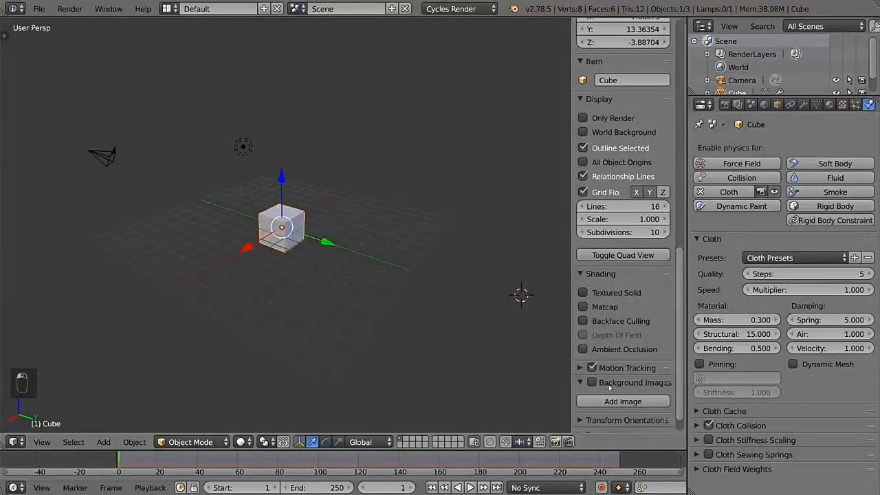
{"action": "left_click", "coordinate": [618, 378]}
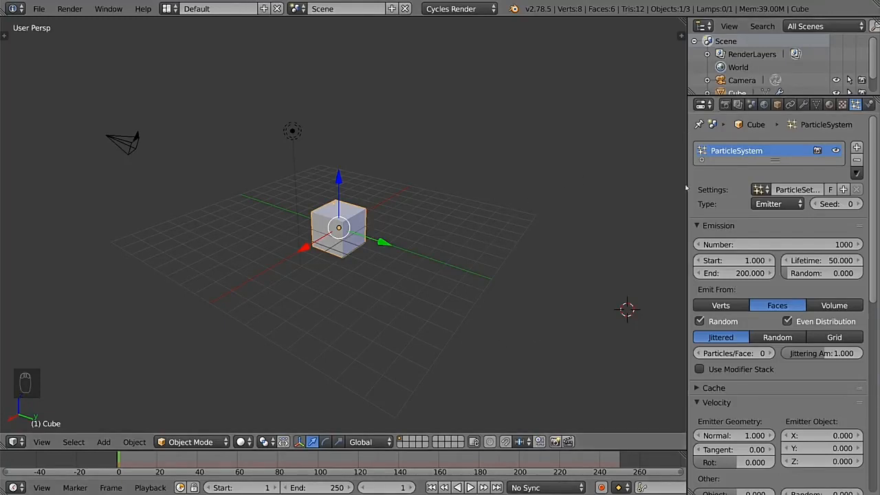
Step: Play the cube's particle animation in the 3D view and stop it
{"action": "middle_click_drag", "start_coordinate": [346, 459], "coordinate": [413, 460]}
{"action": "middle_click_drag", "start_coordinate": [317, 463], "coordinate": [275, 463]}
{"action": "key", "text": "alt+a"}
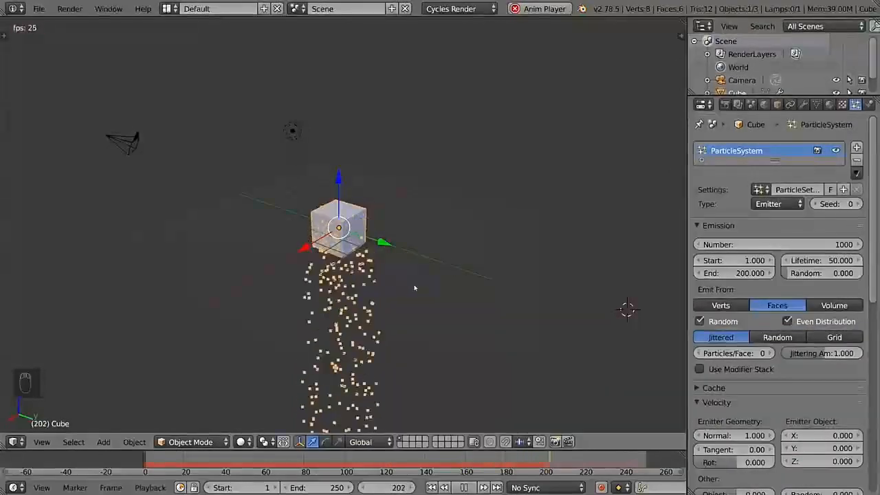
{"action": "key", "text": "alt+a"}
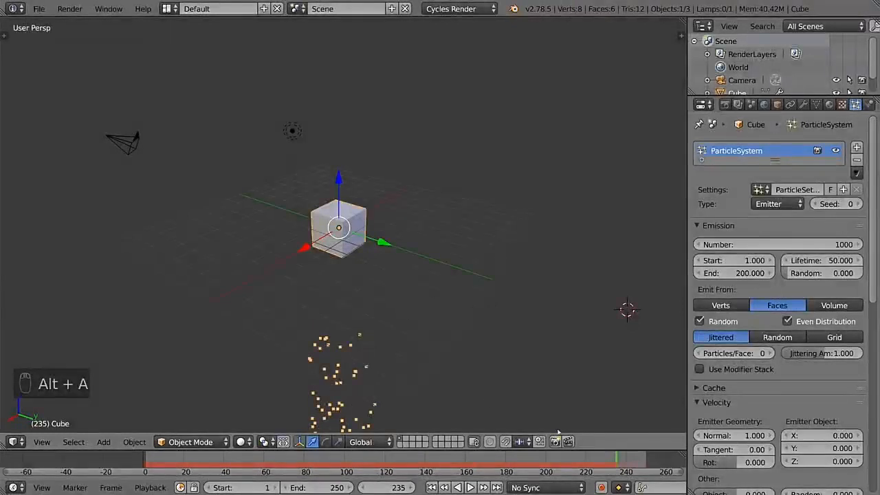
Step: Scrub the timeline to frame 70, visit the first and last frames, and replay the particle animation
{"action": "left_click_drag", "start_coordinate": [596, 462], "coordinate": [284, 465]}
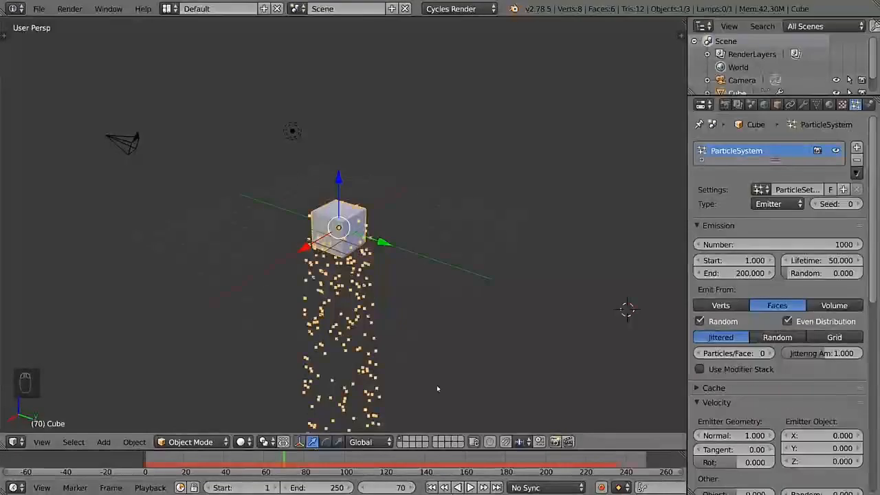
{"action": "key", "text": "shift+Left"}
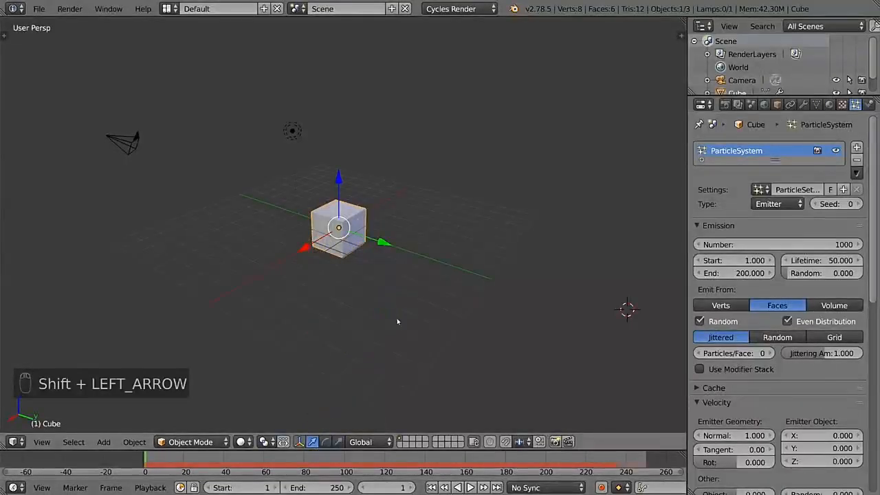
{"action": "key", "text": "shift+Right"}
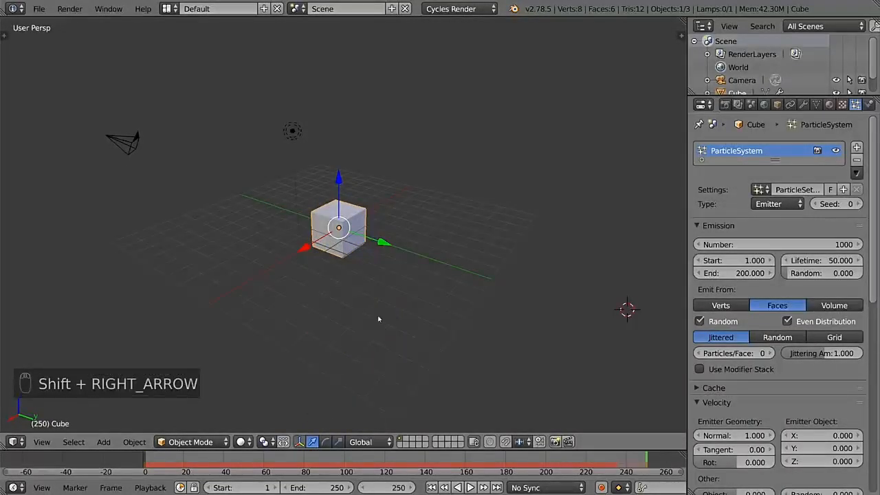
{"action": "key", "text": "alt+a"}
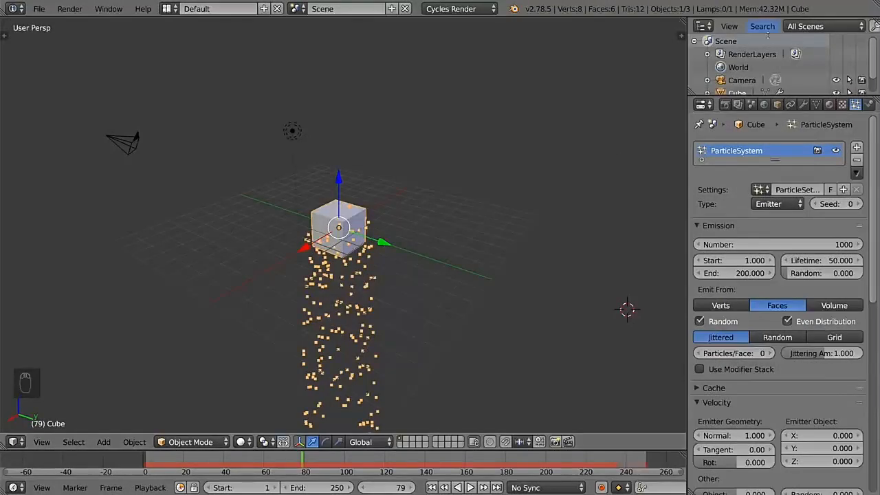
Step: Expand and collapse the Cube and RenderLayers entries in the Outliner to inspect the scene hierarchy
{"action": "scroll", "coordinate": [806, 63], "scroll_direction": "down", "scroll_amount": 2}
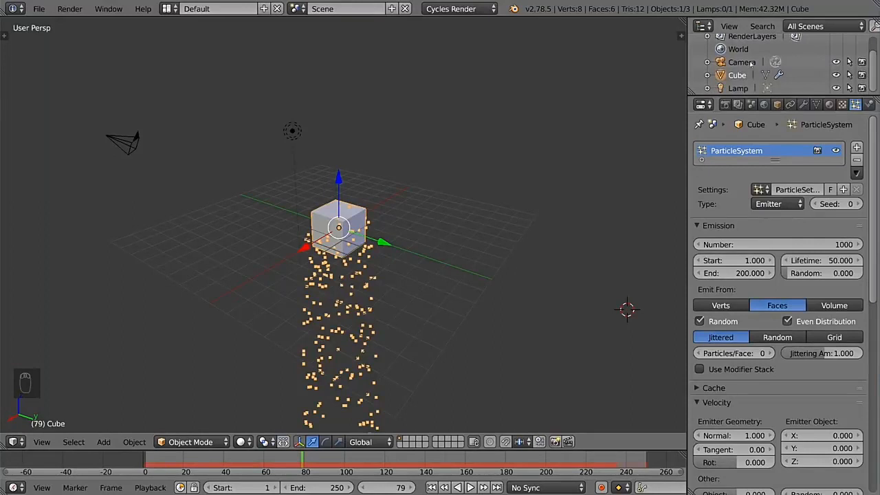
{"action": "left_click", "coordinate": [708, 74]}
{"action": "scroll", "coordinate": [715, 58], "scroll_direction": "up", "scroll_amount": 3}
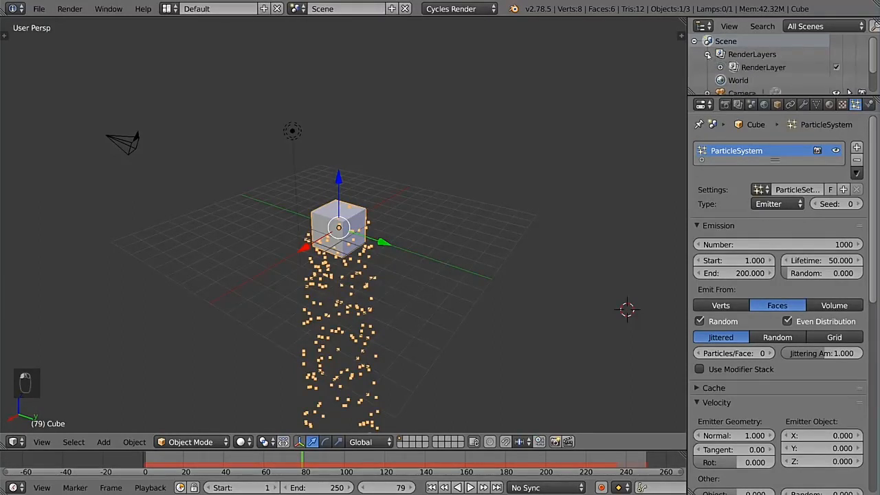
{"action": "scroll", "coordinate": [754, 71], "scroll_direction": "down", "scroll_amount": 2}
Step: Select the camera, cube and lamp in turn from the Outliner, finishing with the camera selected
{"action": "left_click", "coordinate": [748, 63]}
{"action": "left_click", "coordinate": [740, 73]}
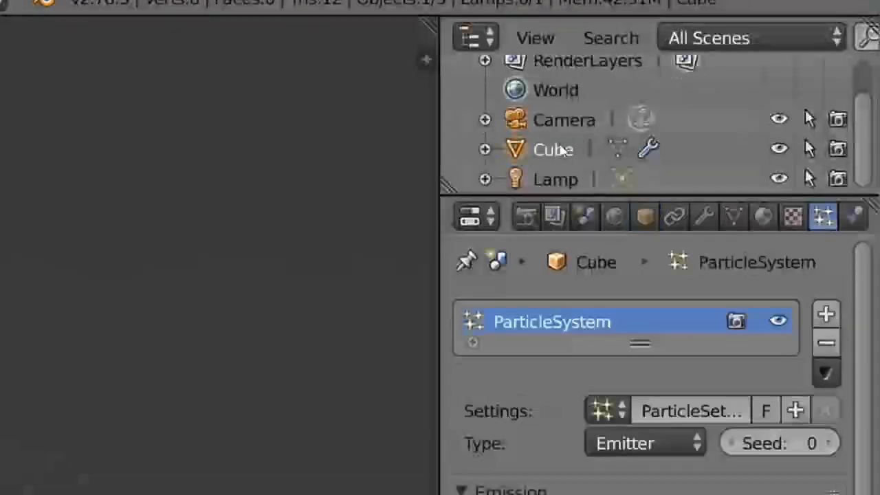
{"action": "left_click", "coordinate": [568, 179]}
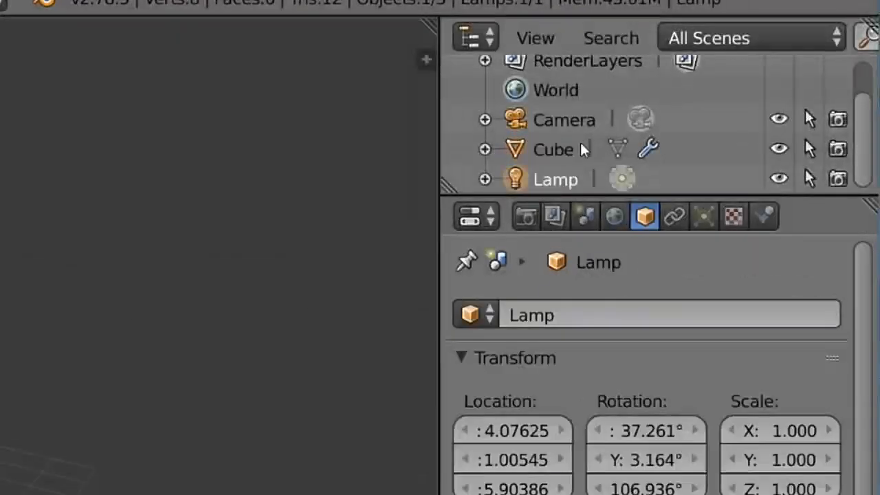
{"action": "left_click", "coordinate": [557, 147]}
{"action": "left_click", "coordinate": [562, 123]}
{"action": "left_click", "coordinate": [560, 147]}
{"action": "left_click", "coordinate": [562, 179]}
{"action": "left_click", "coordinate": [567, 147]}
{"action": "left_click", "coordinate": [565, 124]}
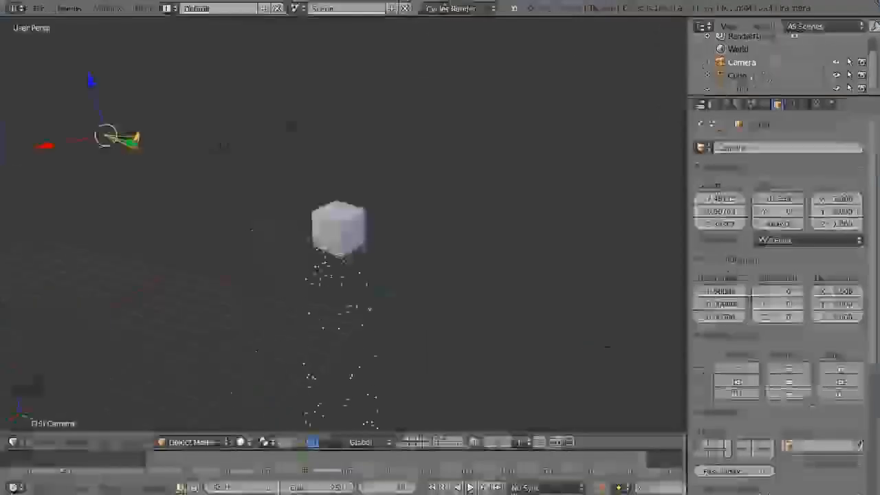
{"action": "left_click", "coordinate": [737, 75]}
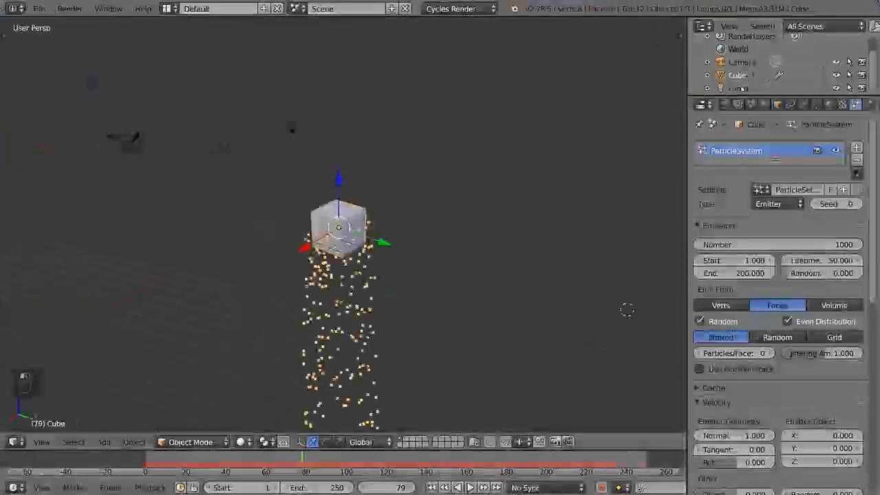
{"action": "left_click", "coordinate": [738, 89]}
{"action": "left_click", "coordinate": [737, 75]}
{"action": "left_click", "coordinate": [741, 61]}
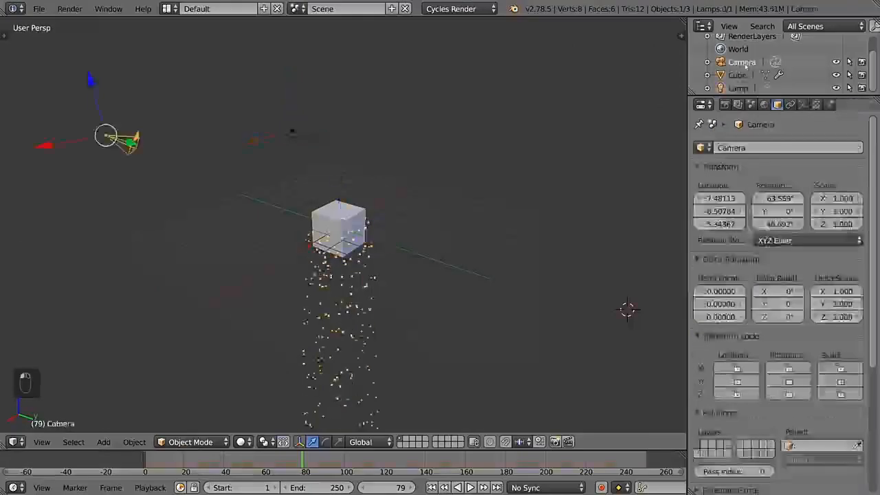
{"action": "left_click", "coordinate": [738, 75]}
{"action": "left_click", "coordinate": [738, 88]}
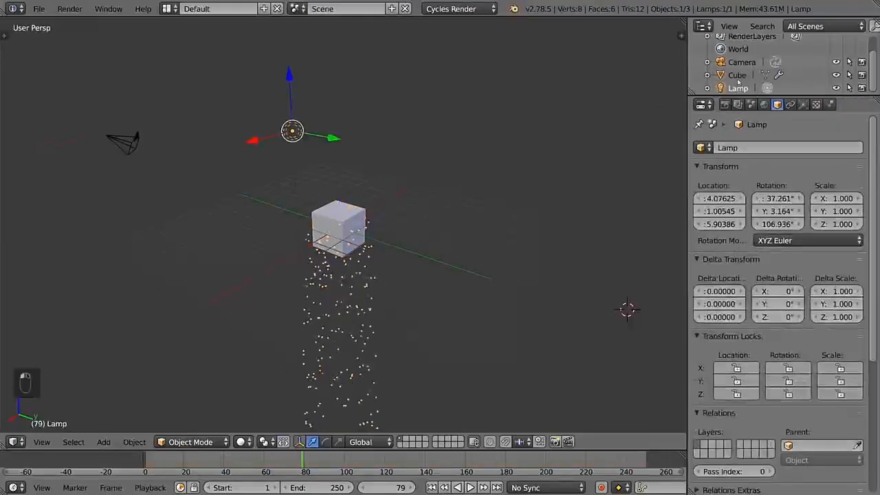
{"action": "left_click", "coordinate": [737, 75]}
{"action": "left_click", "coordinate": [742, 62]}
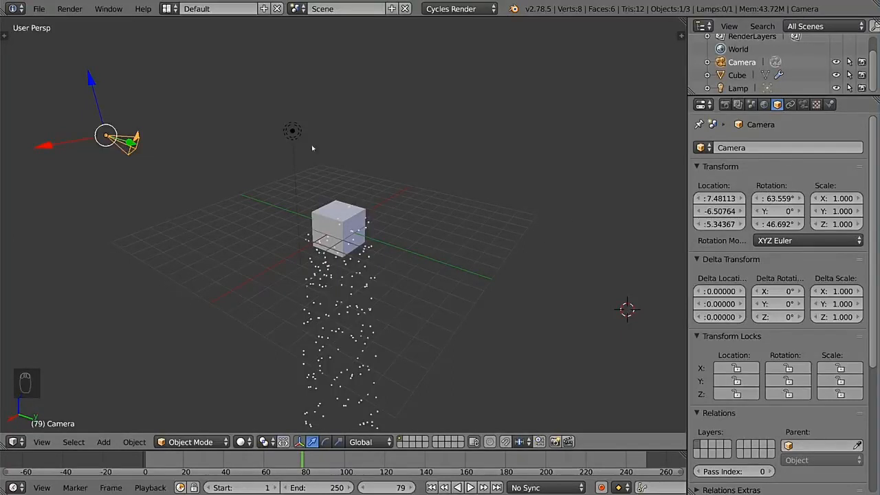
Step: Resize the editor areas to make the timeline taller, the Properties editor wider and the Outliner taller
{"action": "left_click_drag", "start_coordinate": [6, 449], "coordinate": [442, 324]}
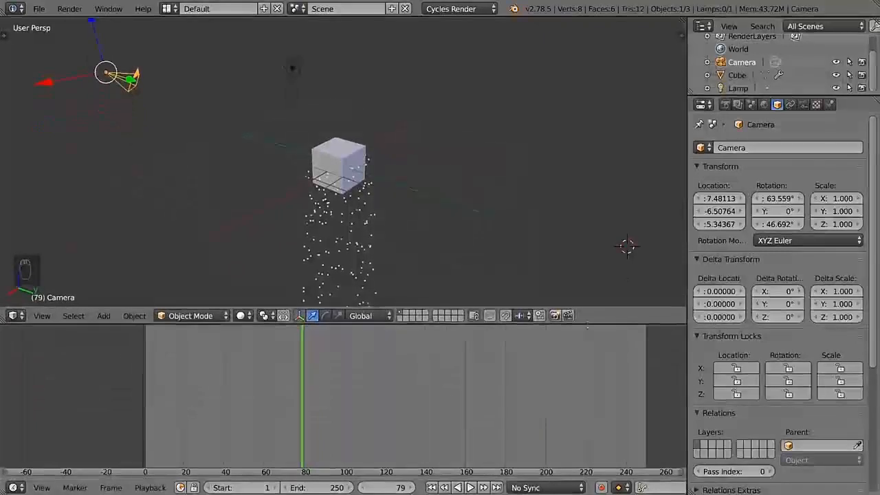
{"action": "left_click_drag", "start_coordinate": [646, 325], "coordinate": [659, 378]}
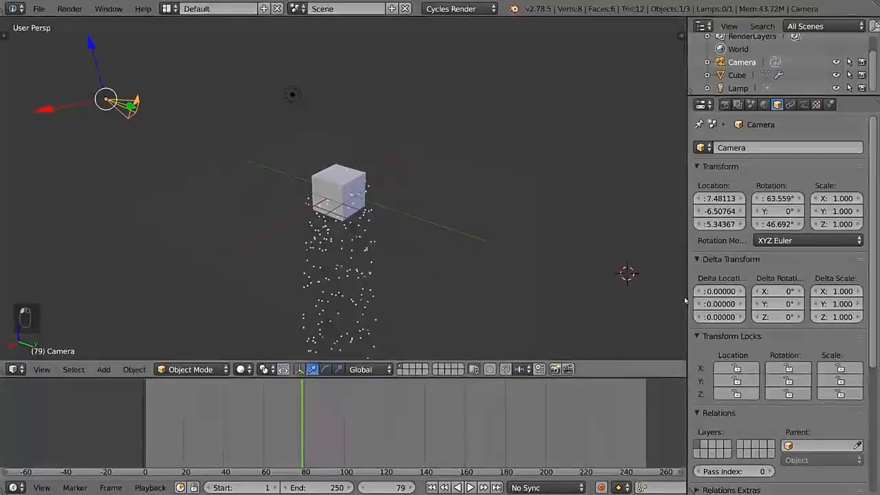
{"action": "left_click_drag", "start_coordinate": [688, 301], "coordinate": [626, 301]}
{"action": "left_click_drag", "start_coordinate": [779, 95], "coordinate": [778, 137]}
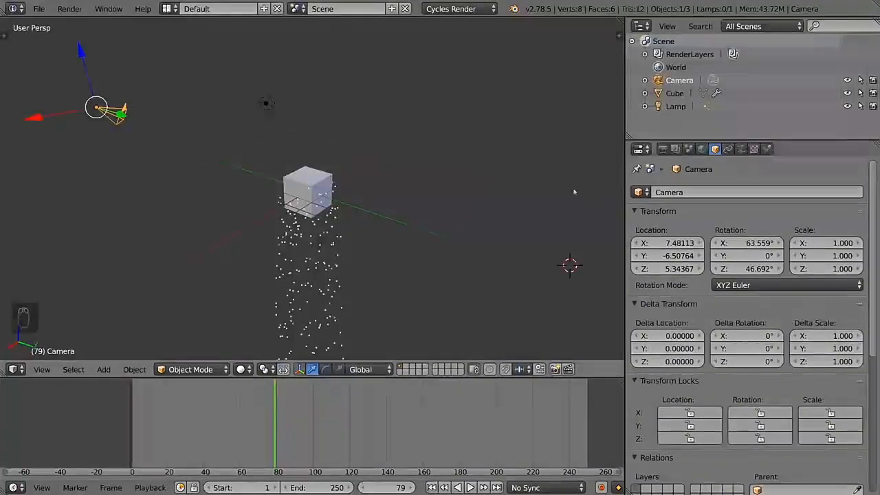
Step: Show the 3D view's properties sidebar and tool shelf, and narrow both of them
{"action": "key", "text": "n"}
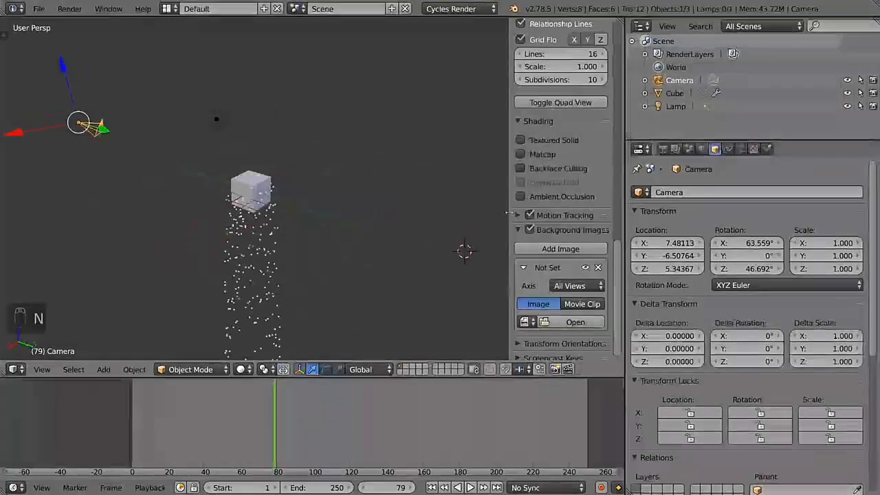
{"action": "key", "text": "t"}
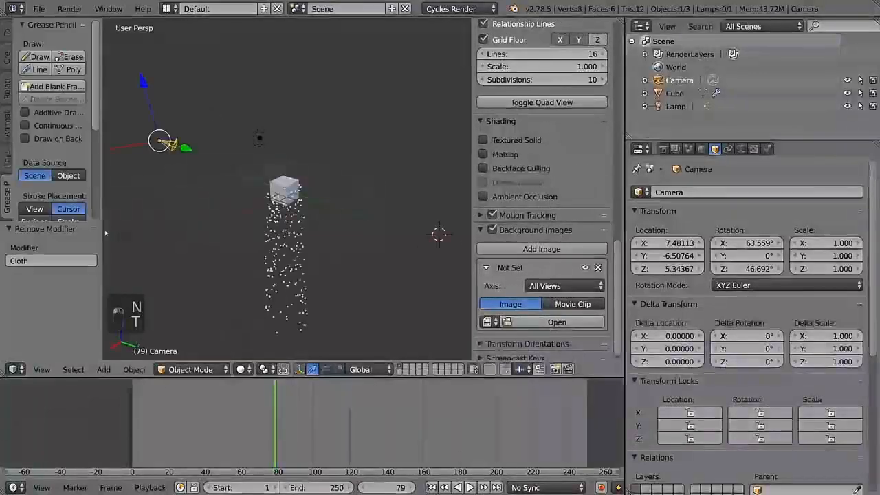
{"action": "left_click_drag", "start_coordinate": [102, 268], "coordinate": [63, 268]}
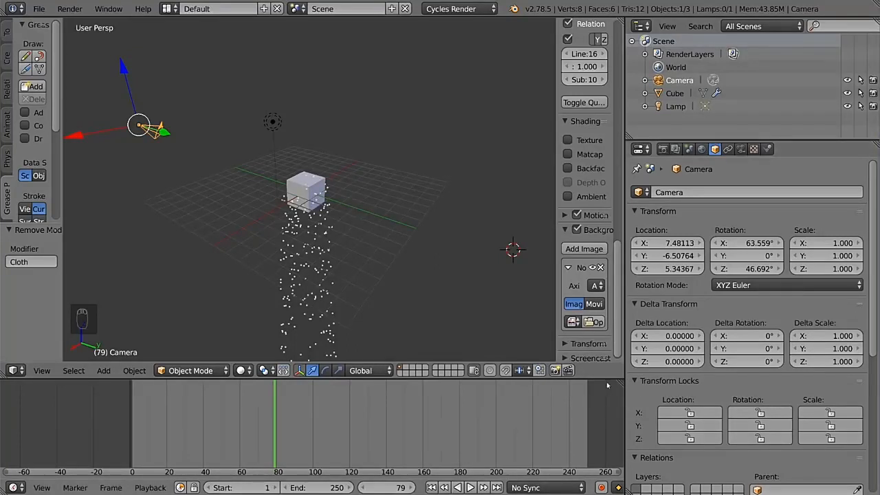
Step: Split the timeline area vertically into two side-by-side timeline editors
{"action": "left_click_drag", "start_coordinate": [619, 381], "coordinate": [372, 396]}
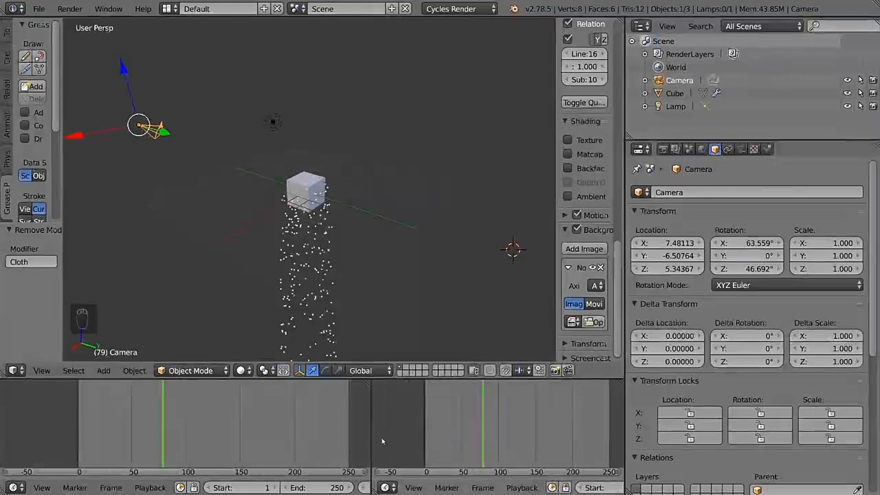
Step: Change the second timeline area beside the original one to a 3D View editor
{"action": "mouse_move", "coordinate": [370, 438]}
{"action": "left_mouse_down"}
{"action": "mouse_move", "coordinate": [426, 434]}
{"action": "mouse_move", "coordinate": [335, 426]}
{"action": "mouse_move", "coordinate": [371, 421]}
{"action": "left_mouse_up"}
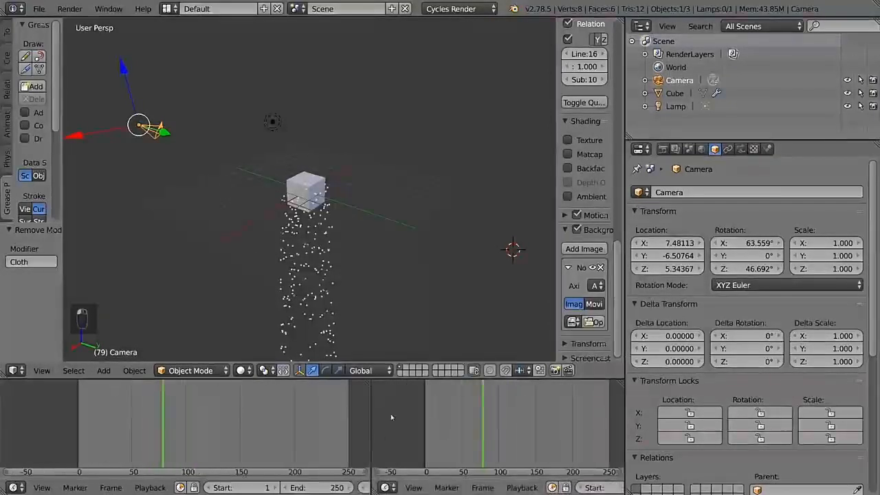
{"action": "left_click", "coordinate": [387, 488]}
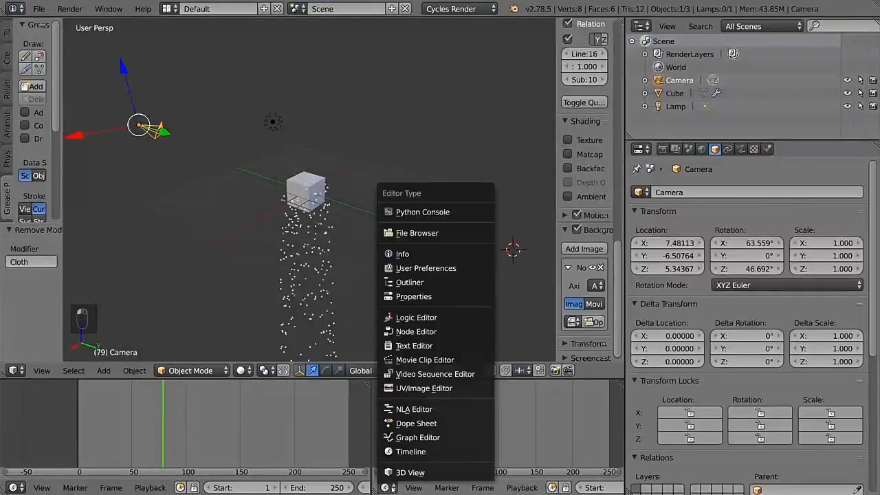
{"action": "left_click", "coordinate": [392, 489]}
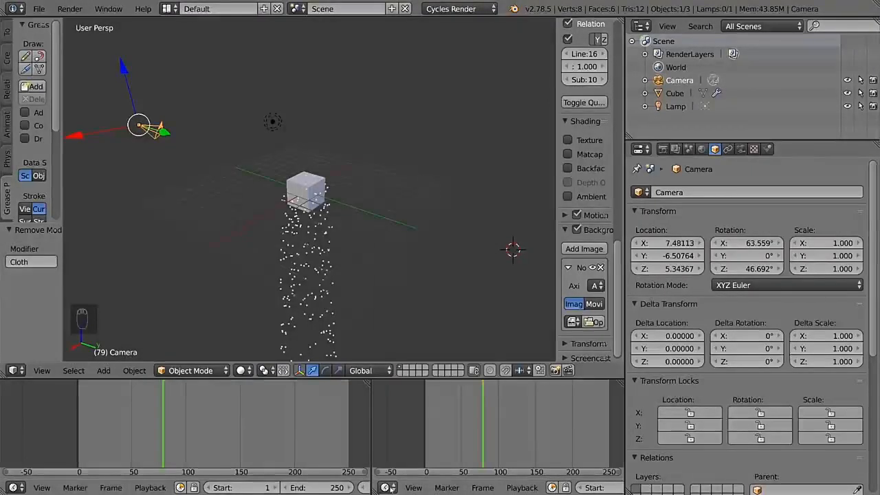
{"action": "left_click", "coordinate": [386, 487]}
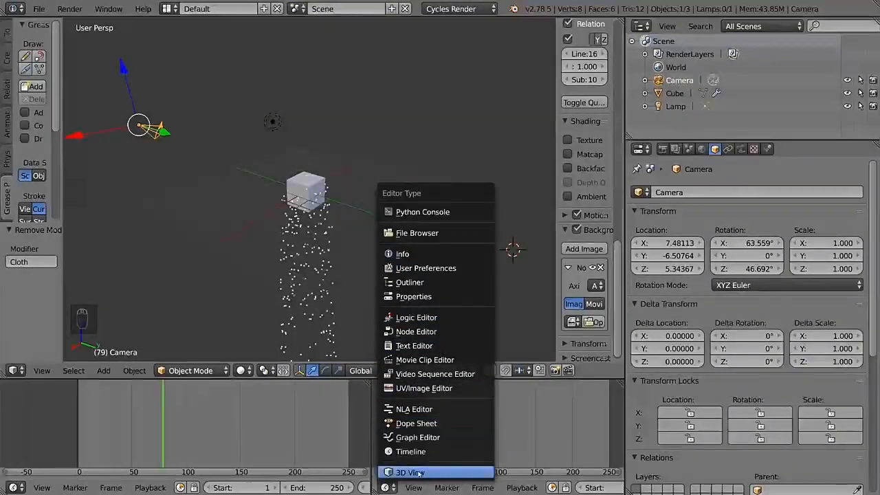
{"action": "left_click", "coordinate": [440, 472]}
{"action": "mouse_move", "coordinate": [528, 439]}
{"action": "middle_mouse_down"}
{"action": "mouse_move", "coordinate": [548, 440]}
{"action": "mouse_move", "coordinate": [570, 417]}
{"action": "mouse_move", "coordinate": [538, 424]}
{"action": "mouse_move", "coordinate": [563, 409]}
{"action": "mouse_move", "coordinate": [530, 430]}
{"action": "mouse_move", "coordinate": [500, 412]}
{"action": "mouse_move", "coordinate": [466, 431]}
{"action": "mouse_move", "coordinate": [541, 427]}
{"action": "mouse_move", "coordinate": [533, 420]}
{"action": "mouse_move", "coordinate": [543, 432]}
{"action": "middle_mouse_up"}
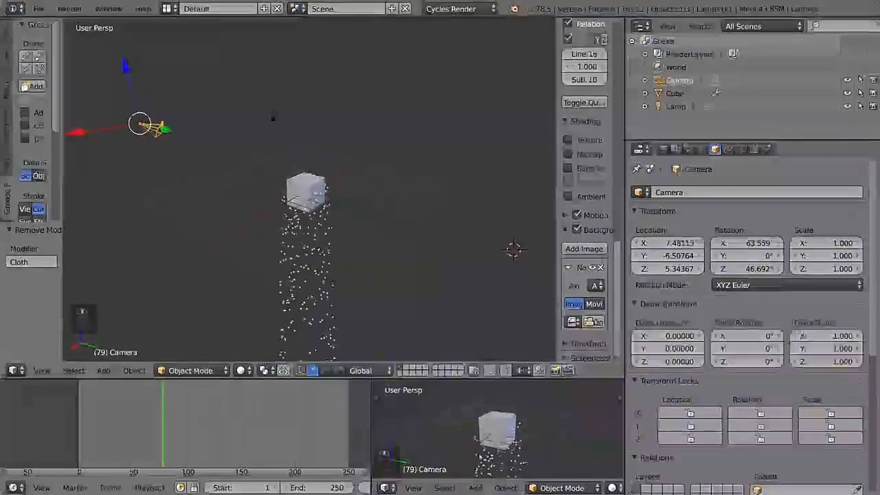
Step: Change the small 3D View area beside the timeline to an Outliner
{"action": "left_click", "coordinate": [385, 487]}
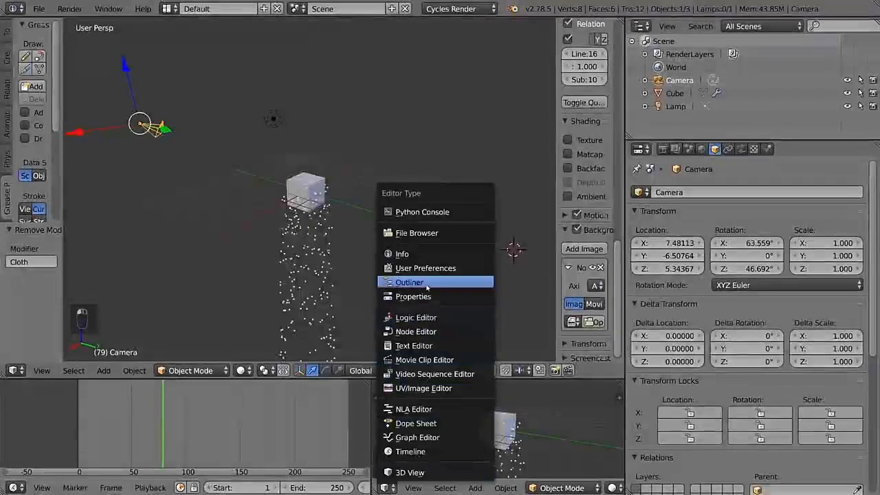
{"action": "left_click", "coordinate": [409, 282]}
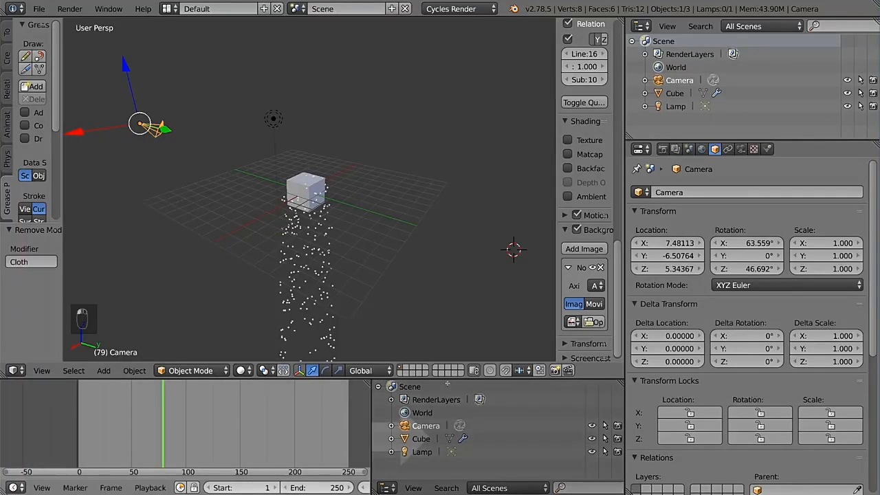
{"action": "left_click_drag", "start_coordinate": [519, 423], "coordinate": [589, 414]}
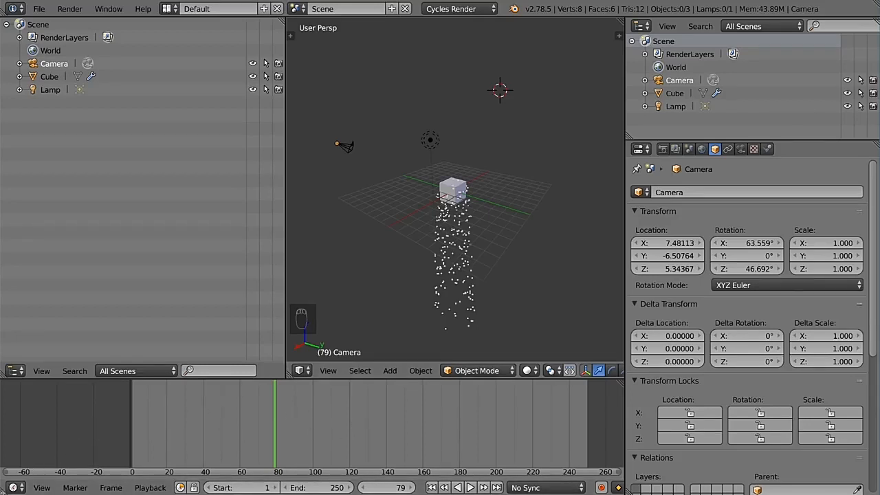
{"action": "left_click_drag", "start_coordinate": [3, 492], "coordinate": [350, 455]}
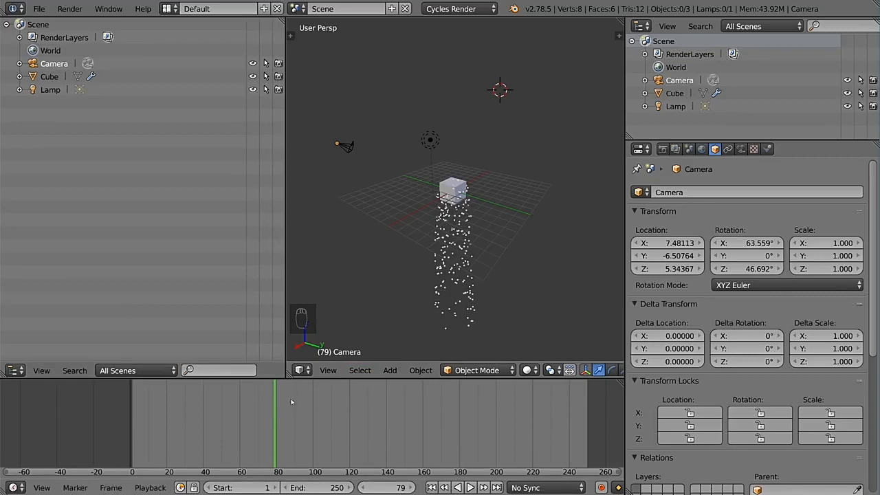
{"action": "left_click_drag", "start_coordinate": [4, 490], "coordinate": [161, 454]}
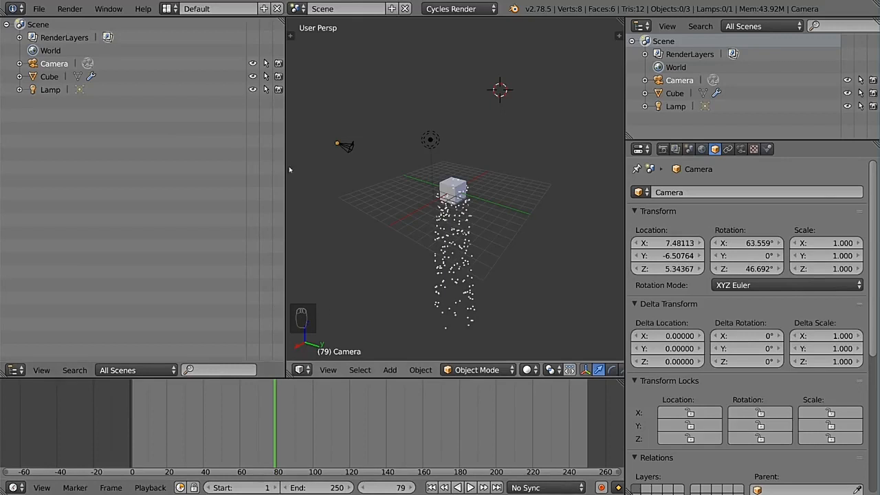
Step: Join the 3D view over the adjacent large Outliner and the timeline so that it takes up both areas
{"action": "left_click_drag", "start_coordinate": [289, 375], "coordinate": [163, 215]}
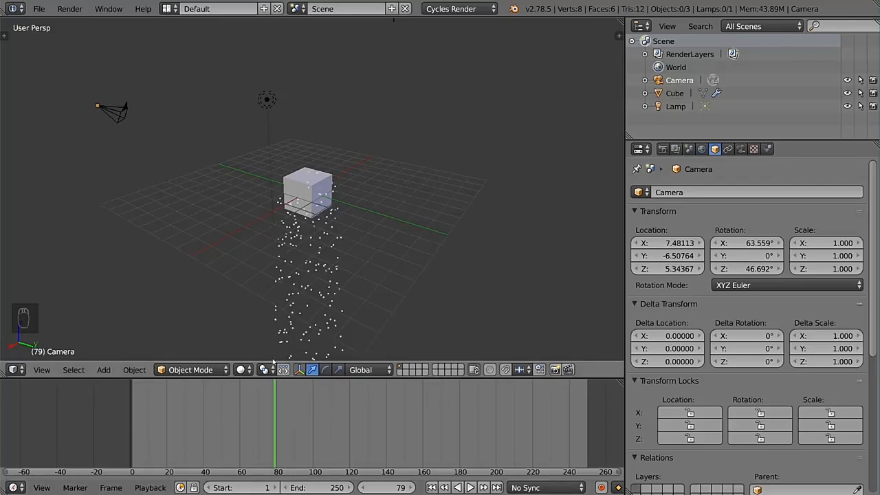
{"action": "left_click_drag", "start_coordinate": [9, 373], "coordinate": [15, 413]}
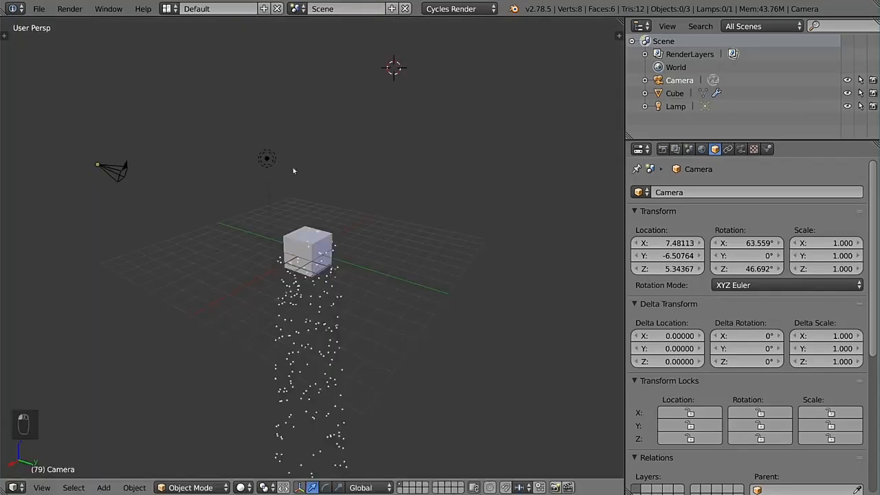